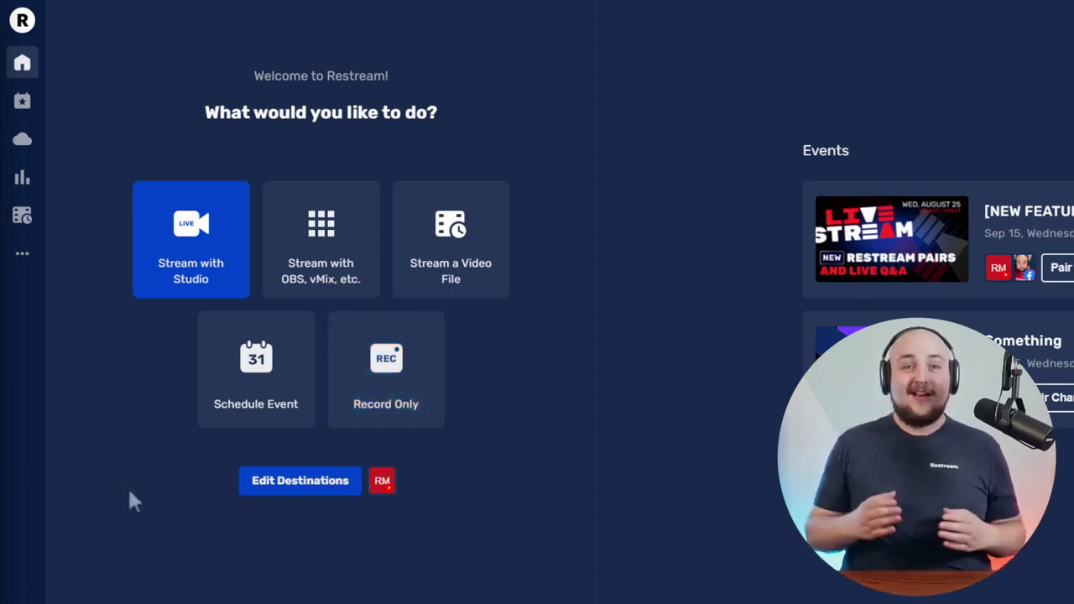
Step: Schedule a Stream with Studio event titled "An in-depth guide to Restream Studio" for Sep 26, 2021 at 01:30 PM, with a description and thumbnail
left_click(214, 367)
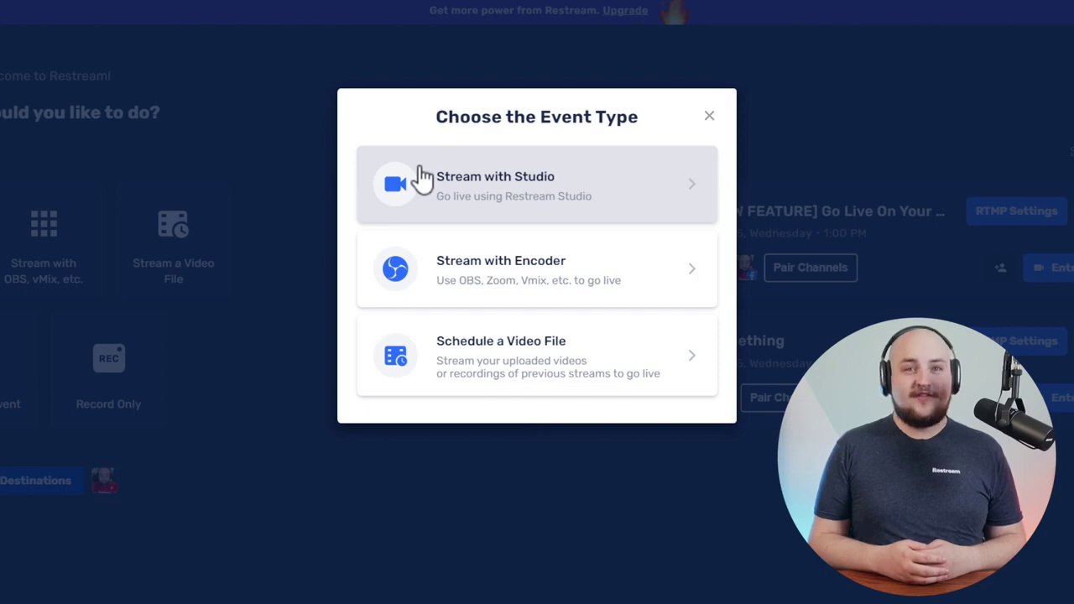
left_click(423, 179)
type("An in-depth guide to Restream Studio")
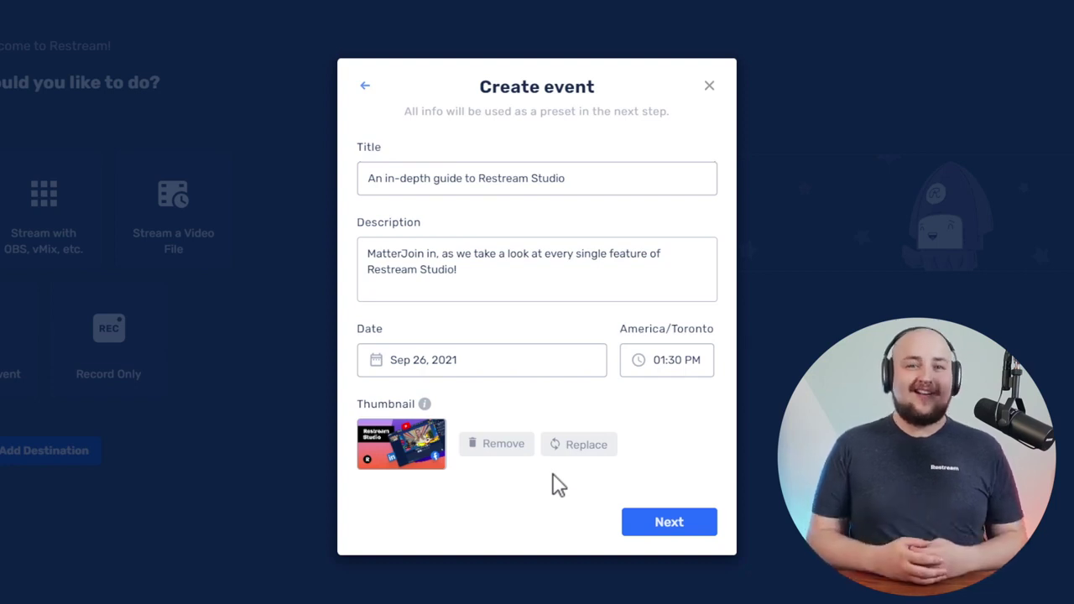
left_click(701, 521)
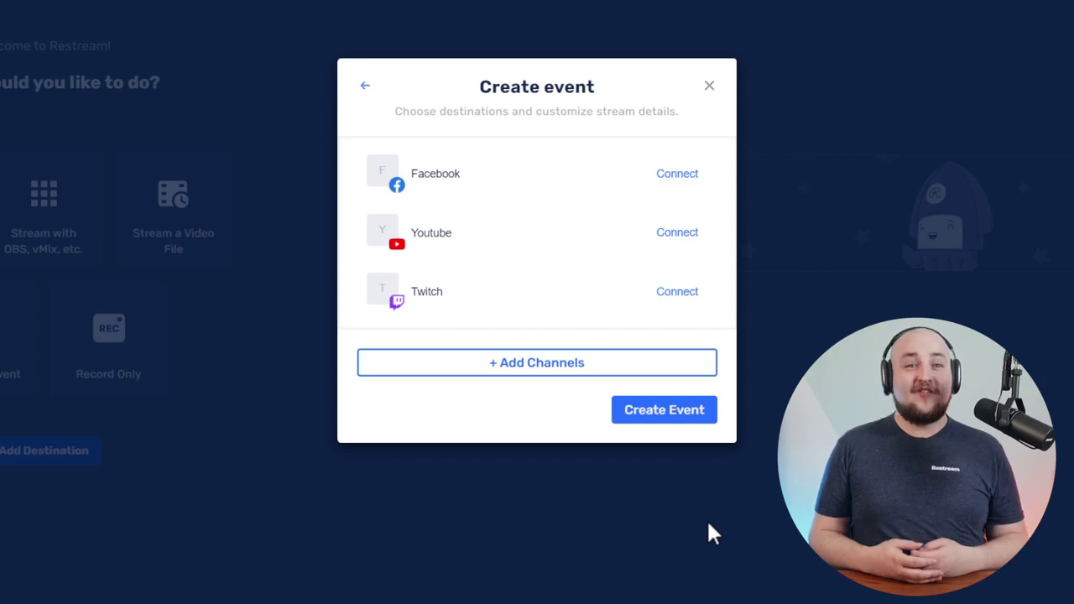
Step: Add a Facebook channel to the event's destinations and connect the Facebook account
left_click(450, 379)
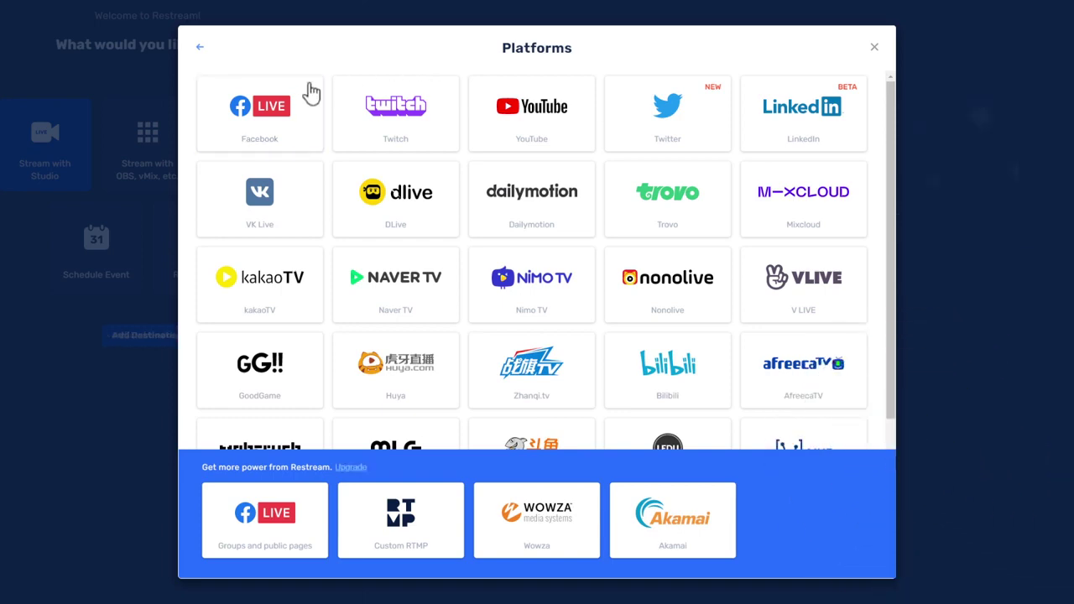
left_click(307, 95)
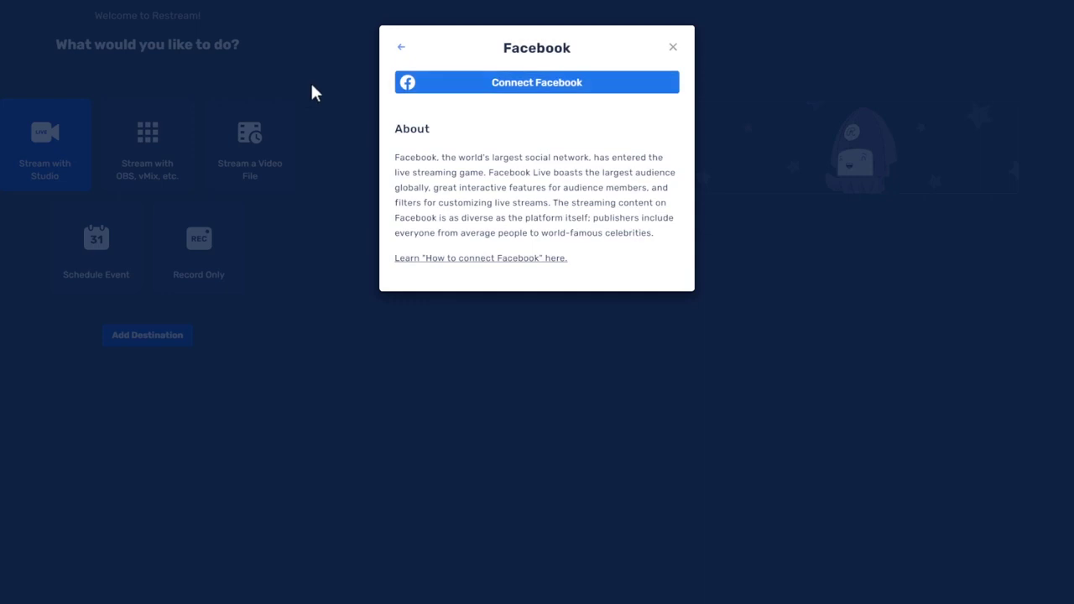
left_click(680, 85)
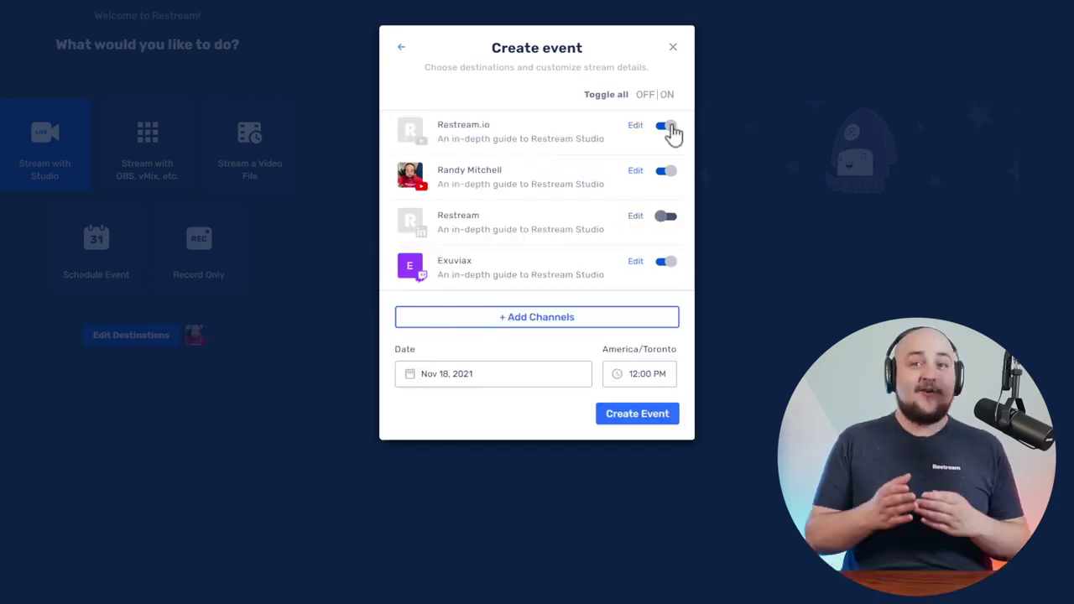
Step: Create the event for Nov 18, 2021 at 12:00 PM, finish the guest invitation, and enter its Studio
left_click(674, 416)
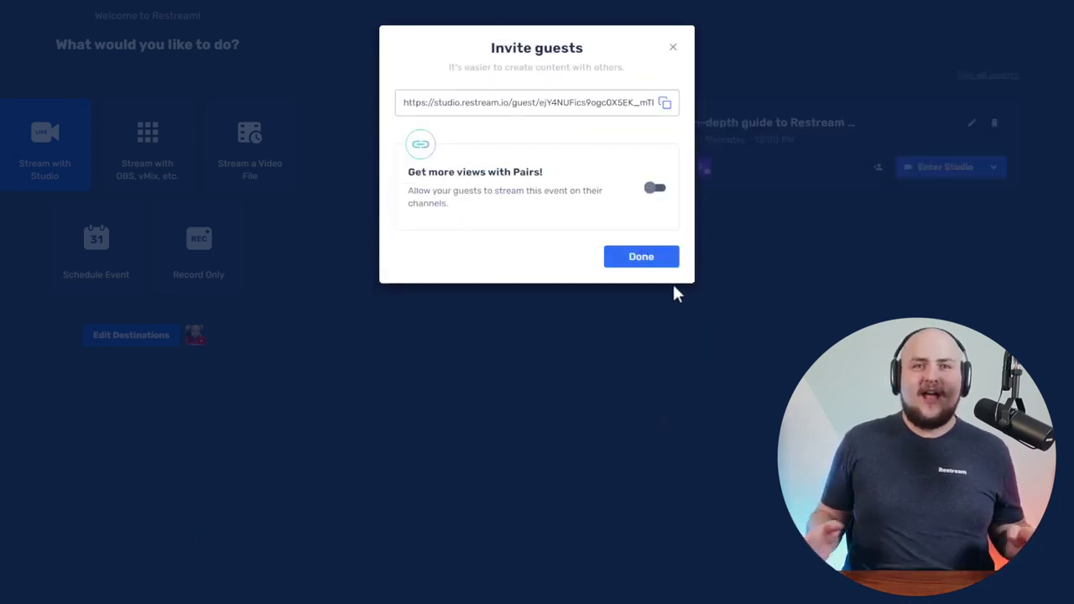
left_click(672, 264)
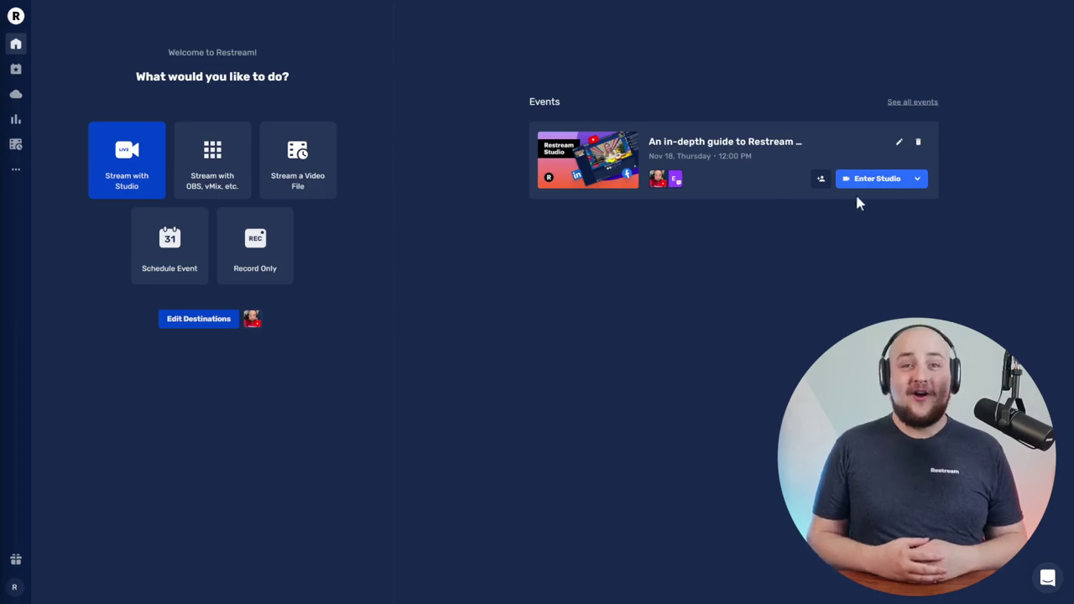
left_click(891, 193)
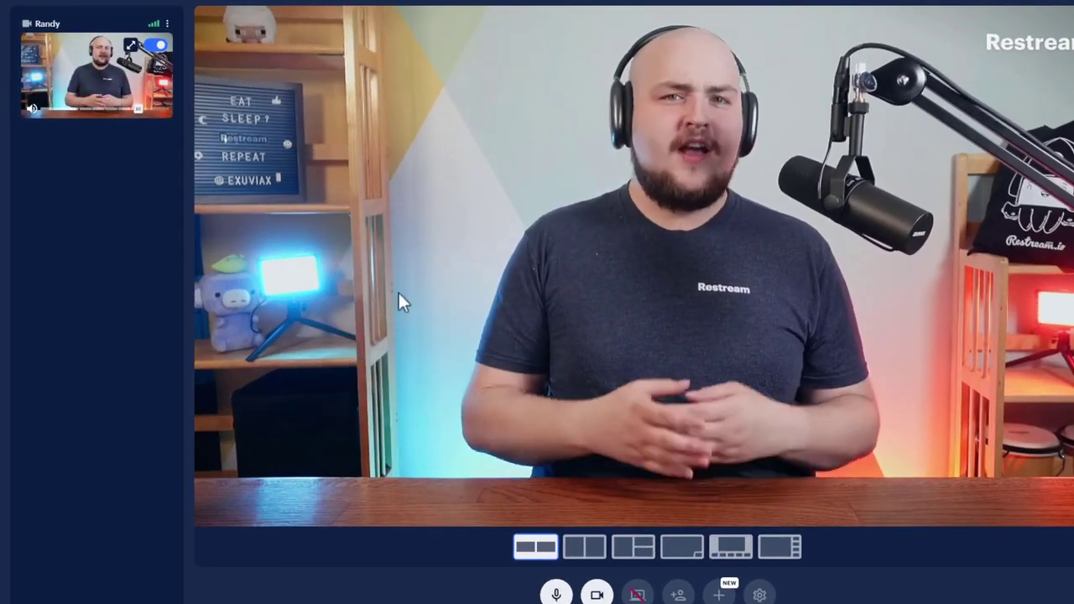
Step: Lower the host's audio volume slightly and check the host's avatar options
mouse_move(141, 113)
mouse_move(139, 112)
left_mouse_down()
mouse_move(90, 115)
mouse_move(136, 113)
left_mouse_up()
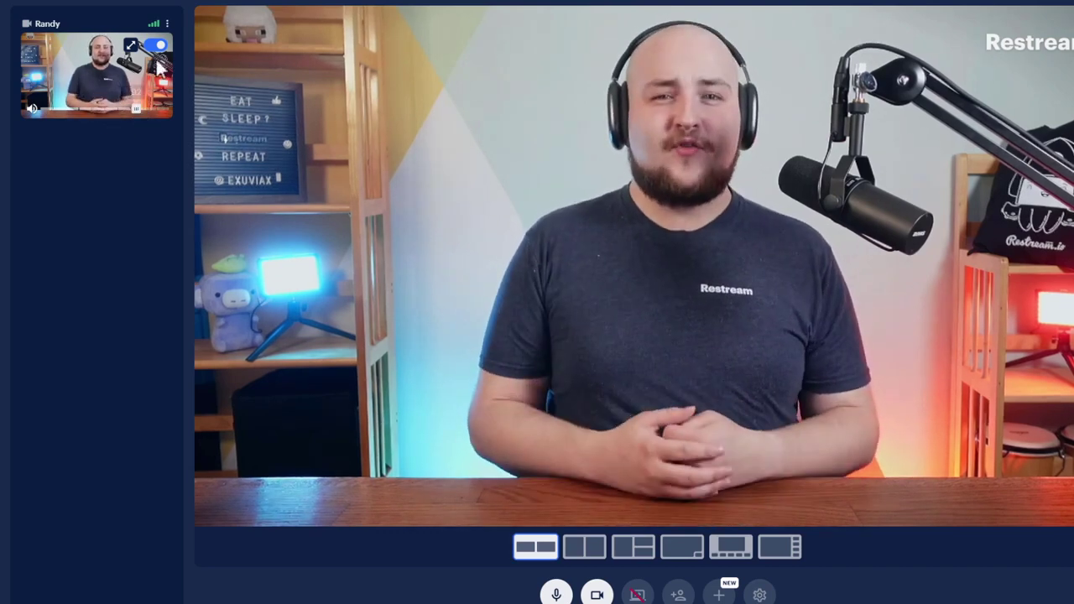
left_click(168, 28)
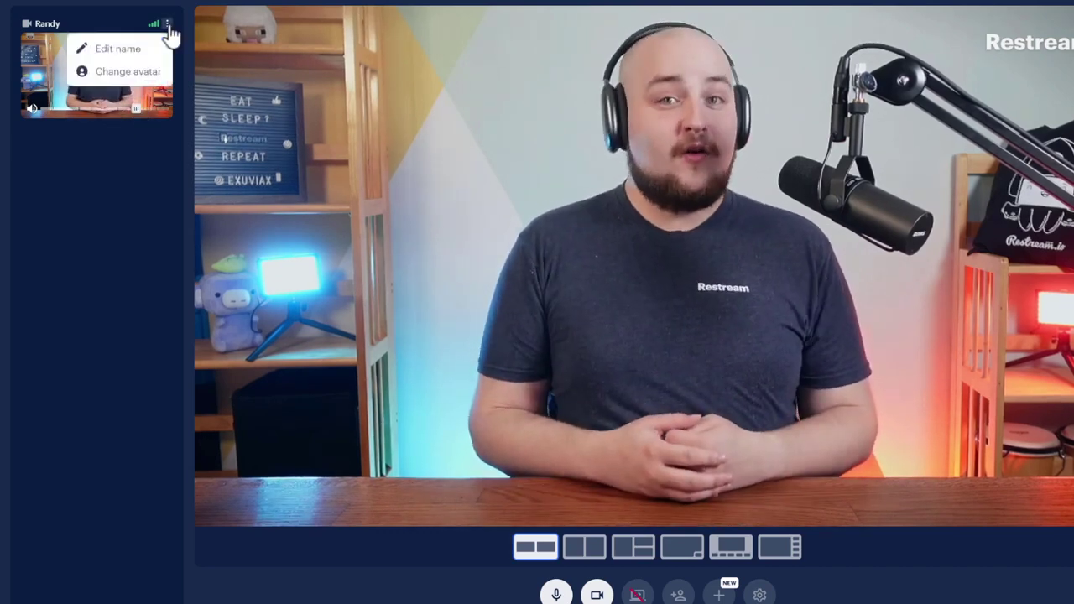
left_click(164, 72)
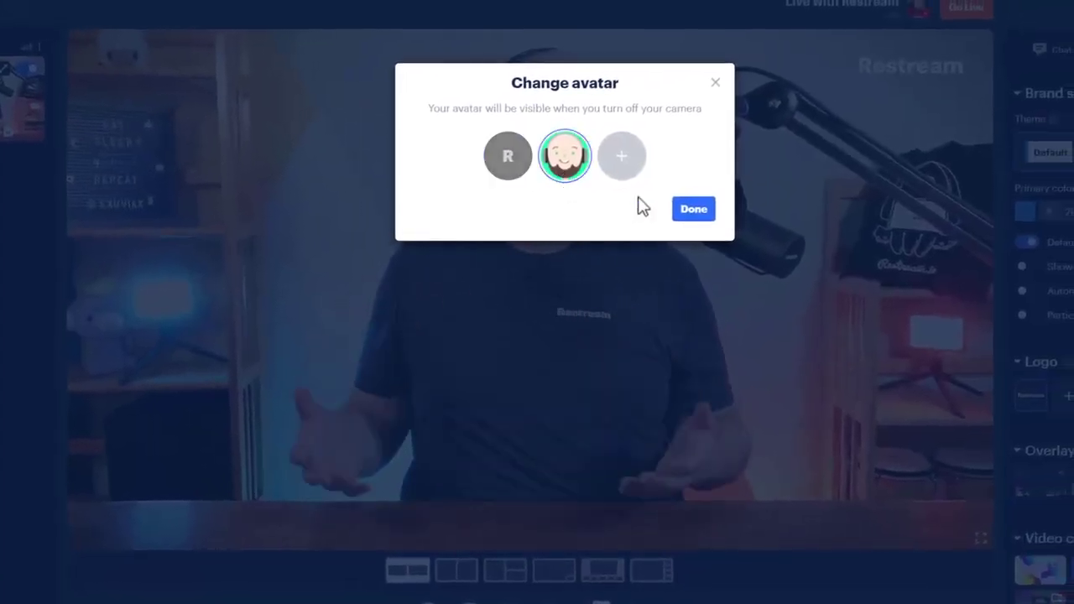
left_click(821, 186)
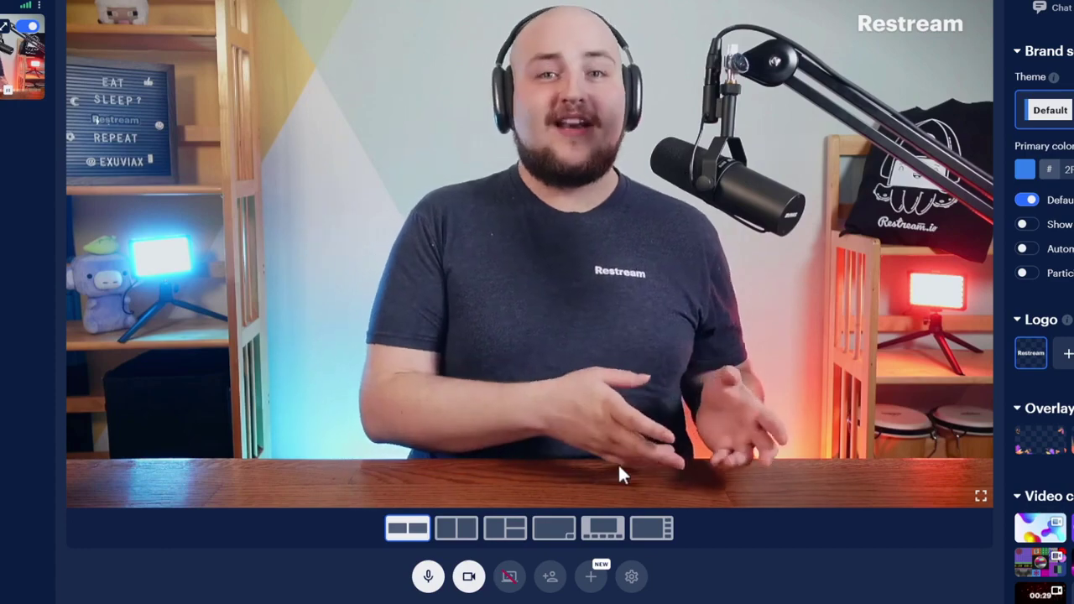
Step: Preview the layout with a large central frame, restore the original layout, and turn the camera off and on again
left_click(604, 530)
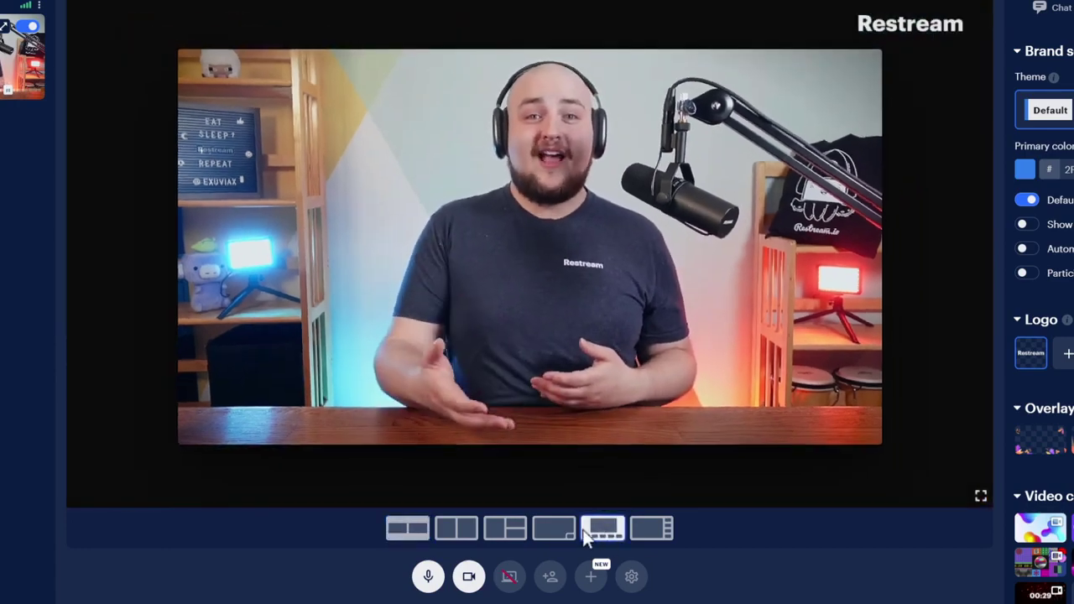
left_click(408, 528)
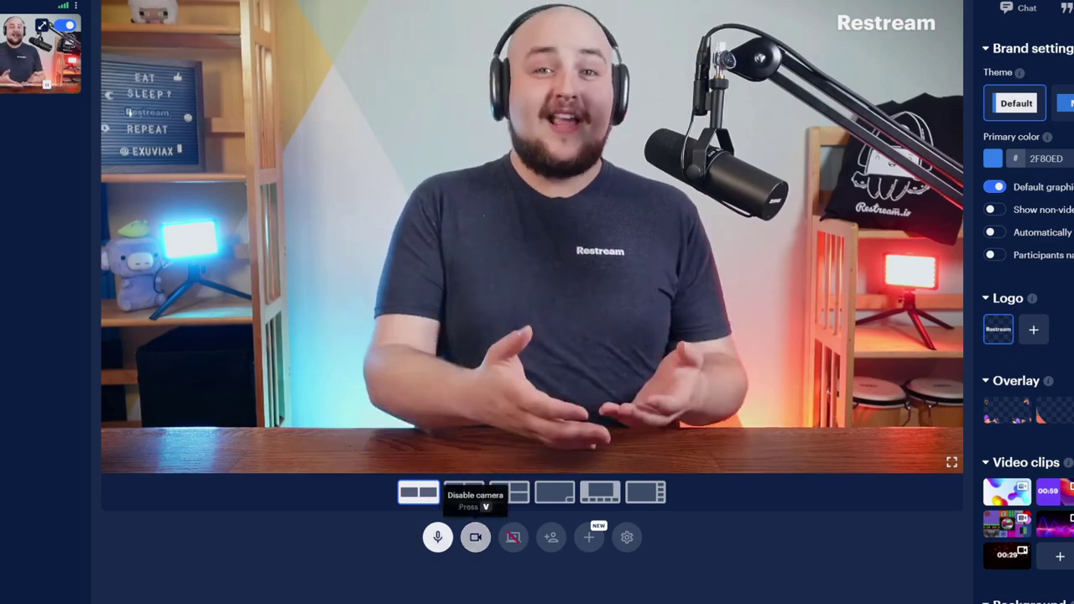
left_click(474, 537)
left_click(475, 537)
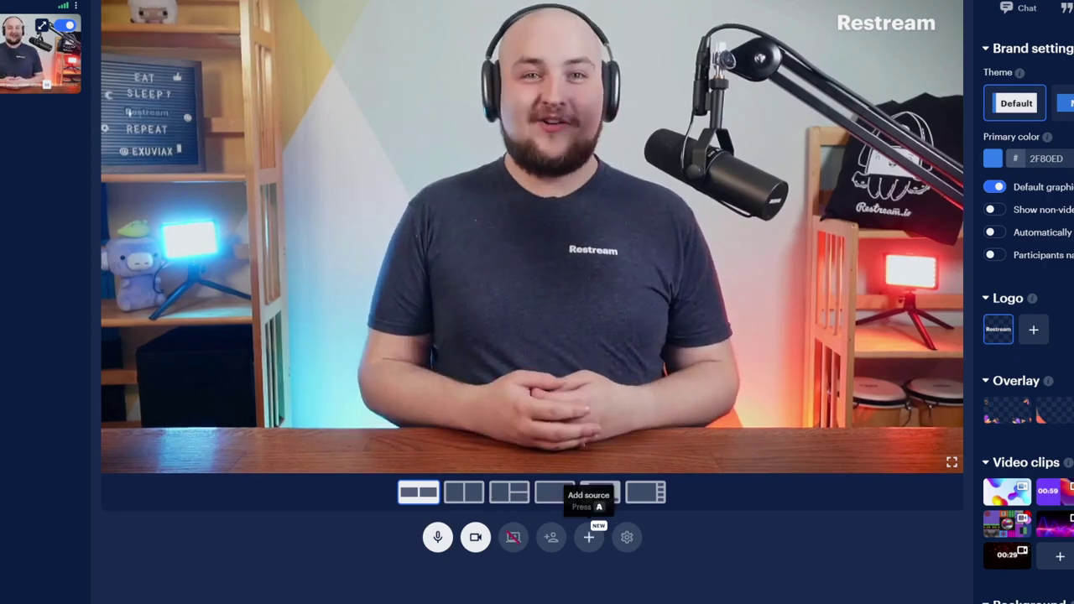
Step: Review the source types that can be added to the stream
key("a")
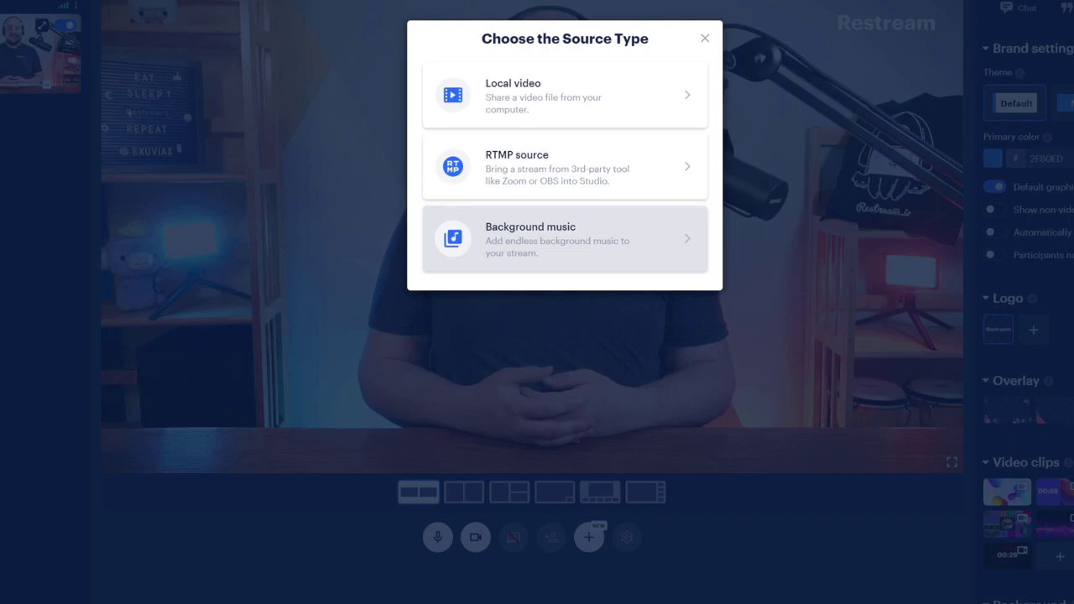
key("Escape")
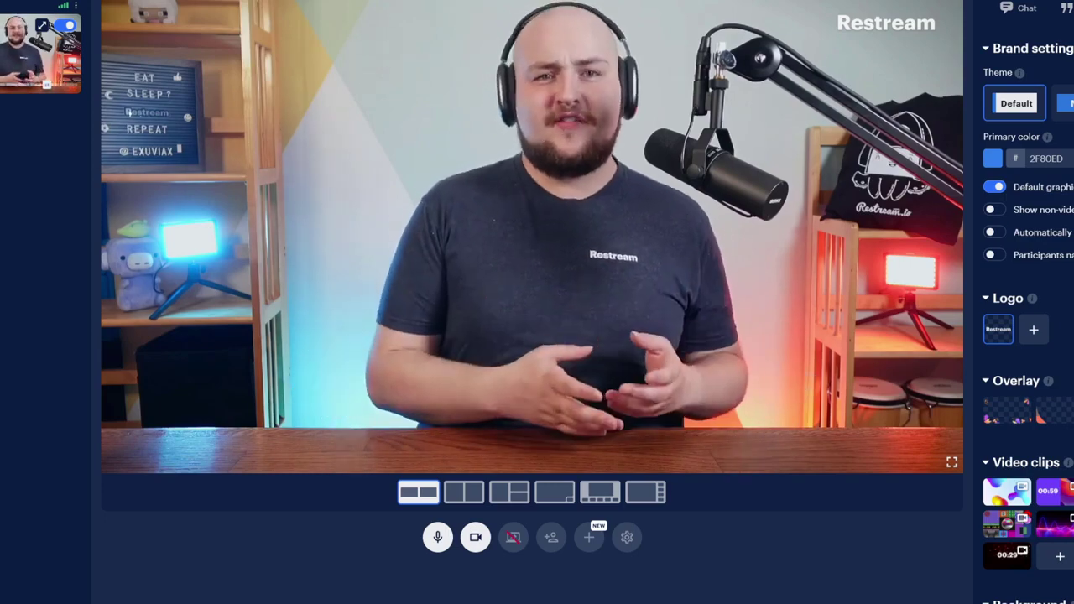
Step: Enable echo cancellation, noise suppression and high-resolution audio in the Studio's advanced audio preferences
left_click(627, 537)
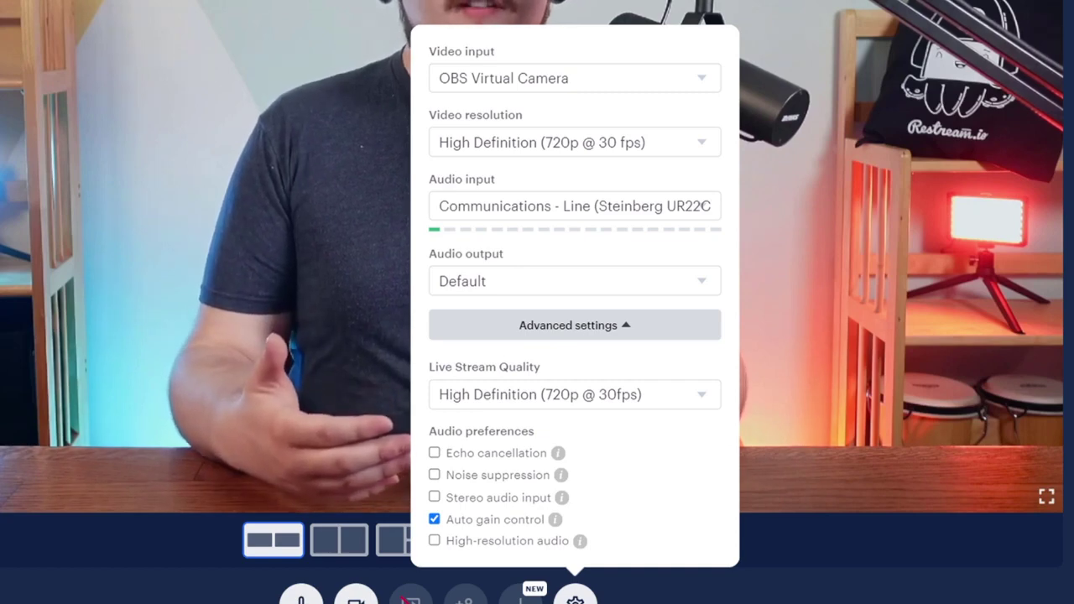
left_click(434, 453)
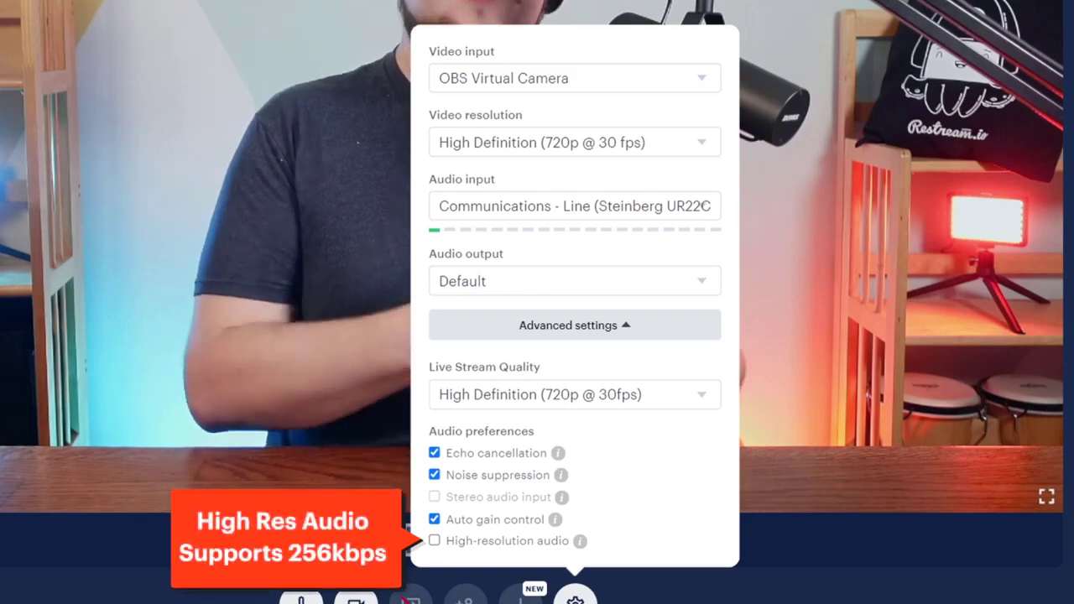
left_click(433, 540)
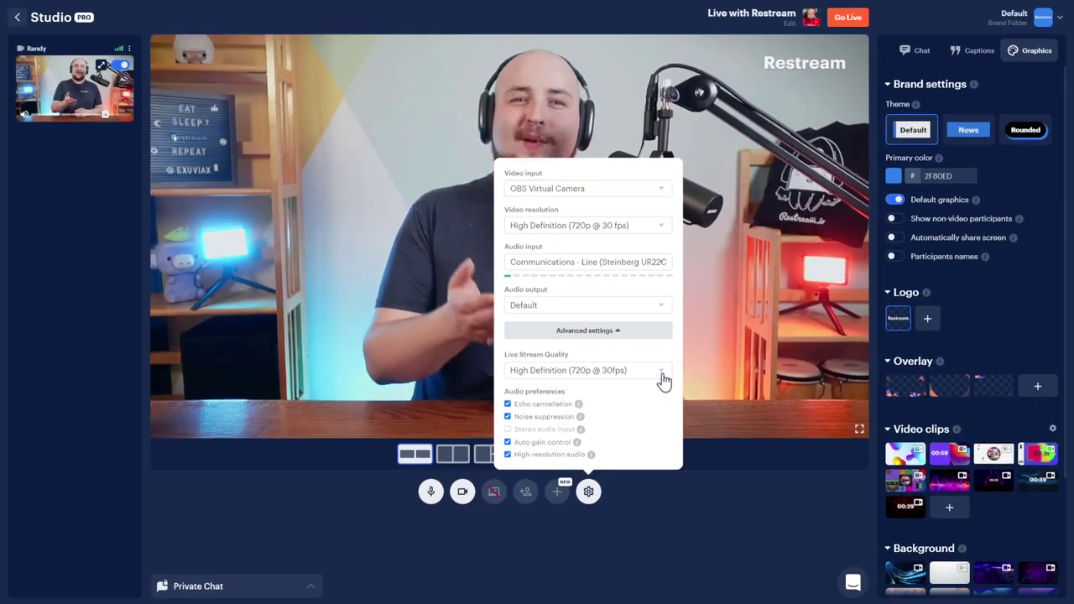
Step: Set the live stream quality to Full High Definition (1080p @ 30fps) and close the settings
left_click(662, 376)
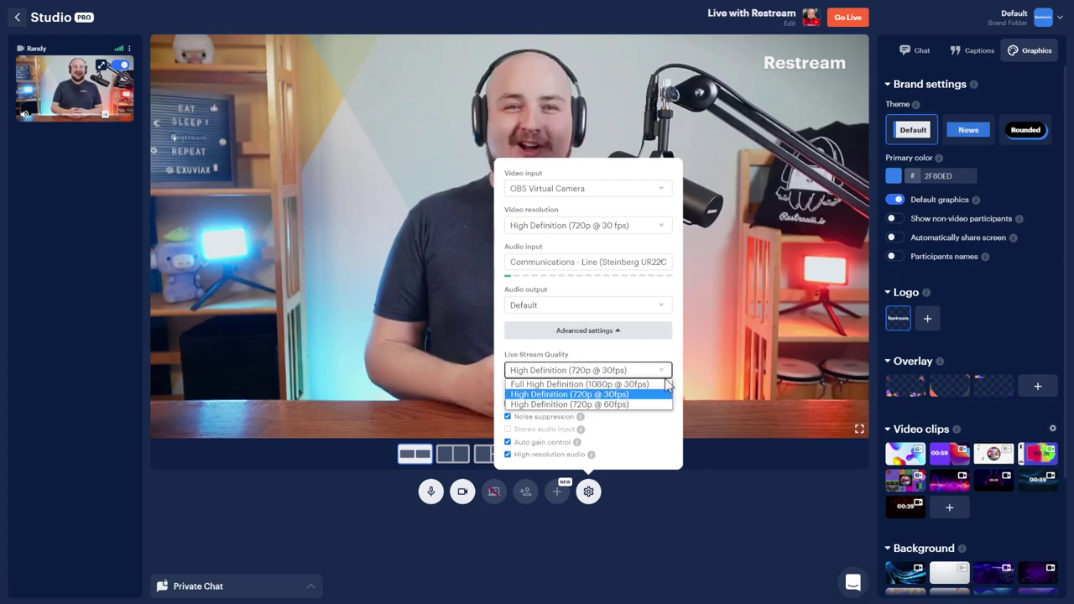
left_click(671, 385)
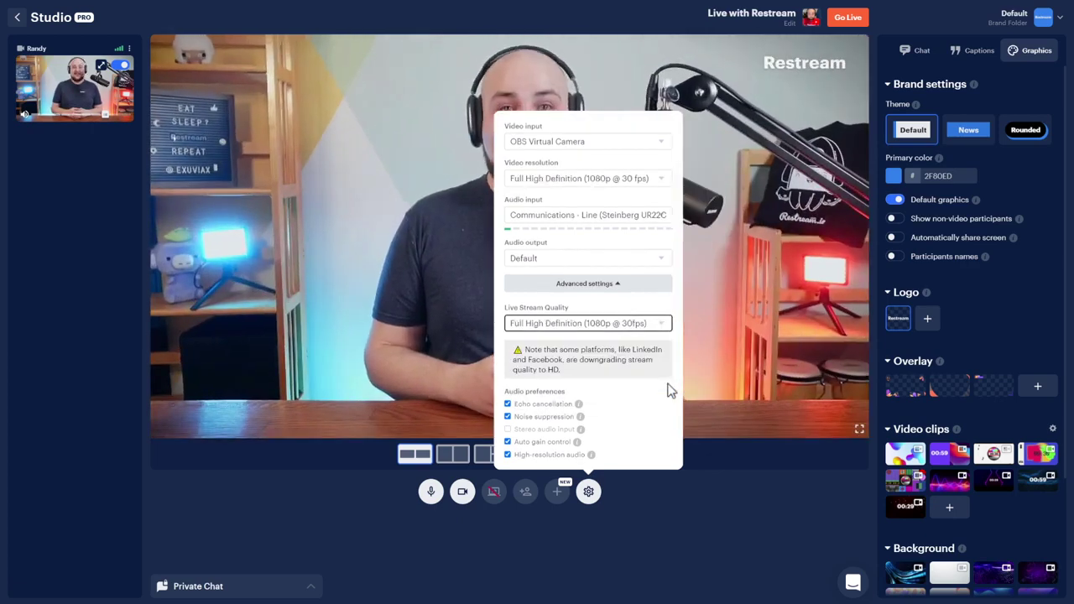
left_click(591, 493)
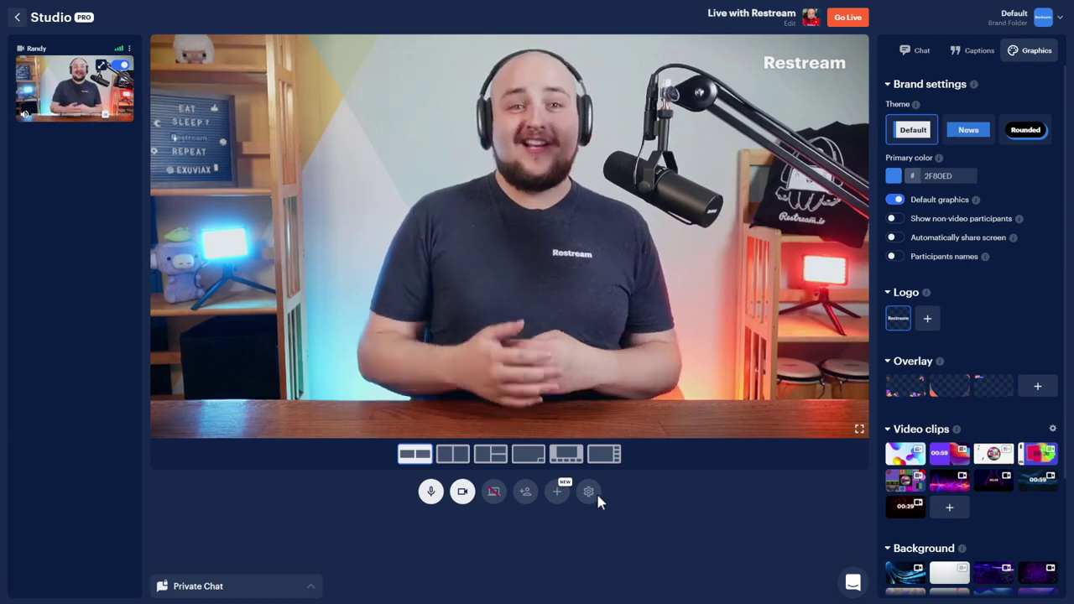
Step: Copy the Studio's guest invitation link
left_click(525, 491)
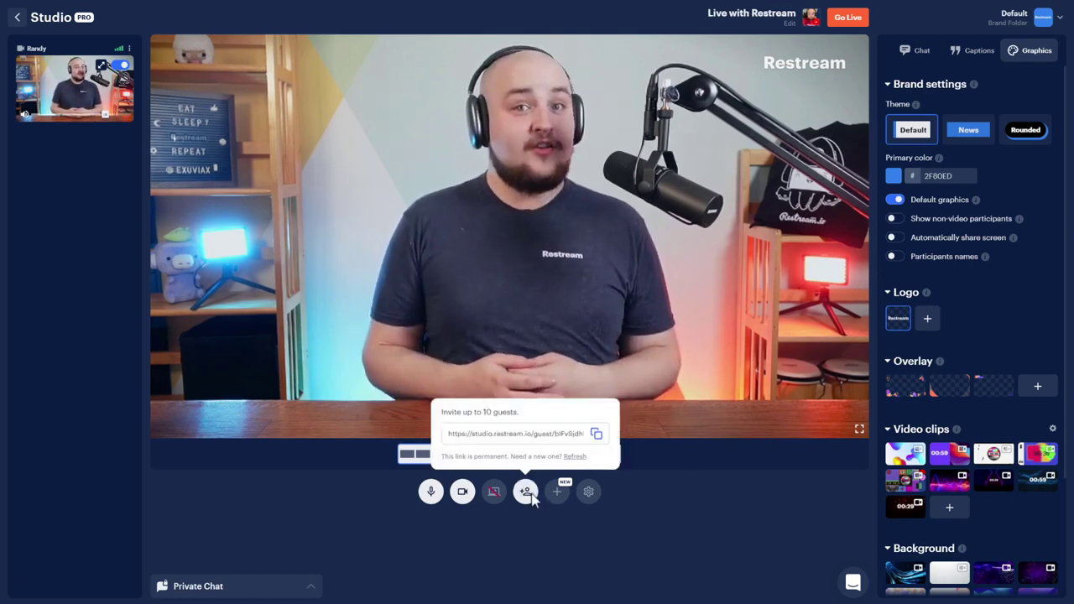
left_click(596, 435)
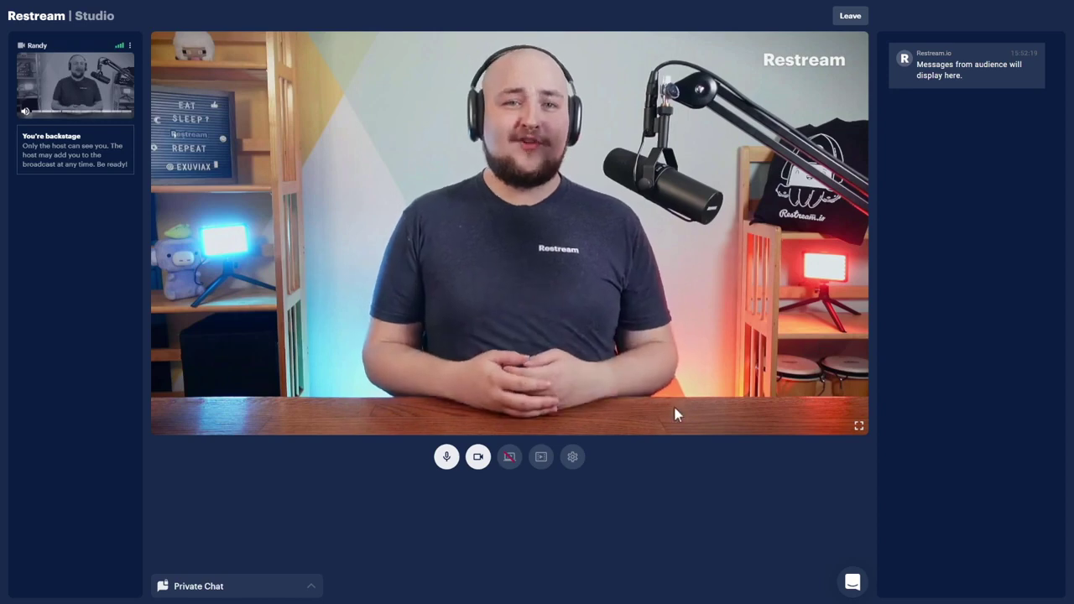
Step: Send the message "Hey" in the private chat from the guest's backstage view
left_click(308, 587)
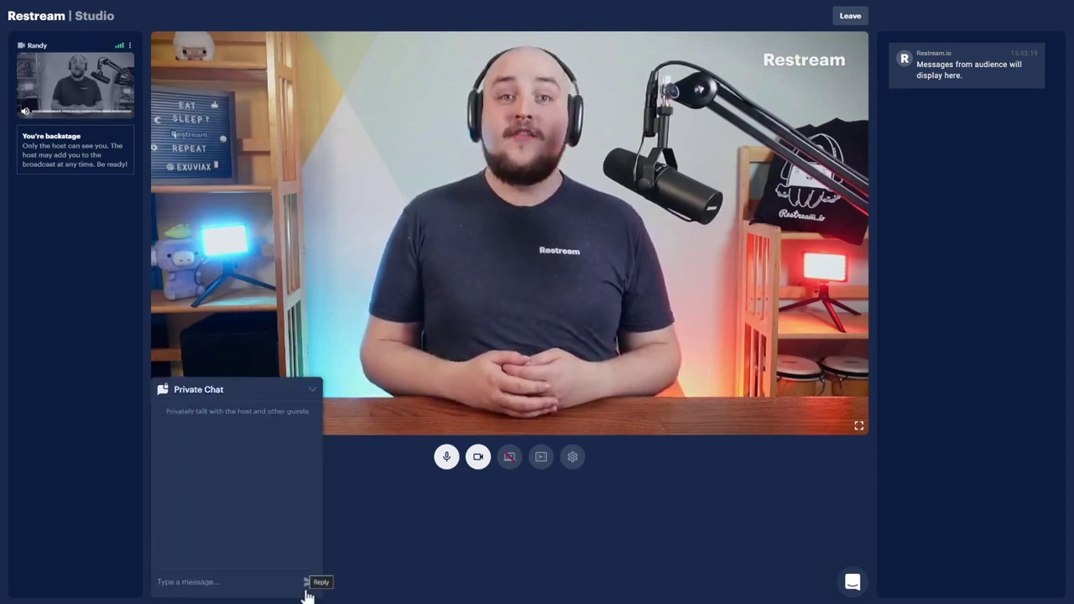
type("Hey")
key("Return")
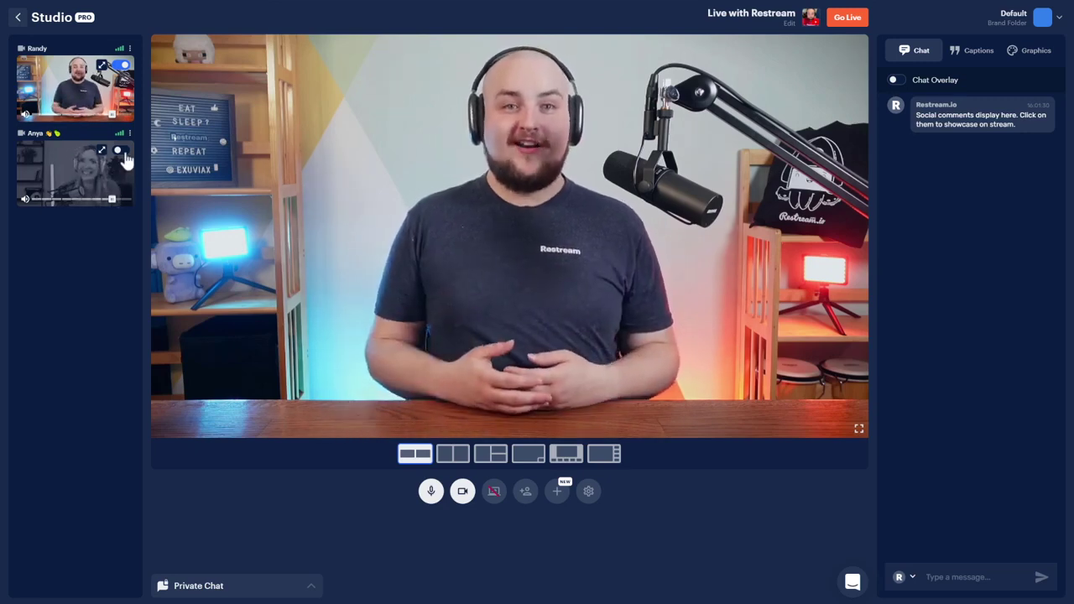
Step: Add the backstage guest to the stream and swap the guest's frame with the host's
left_click(121, 151)
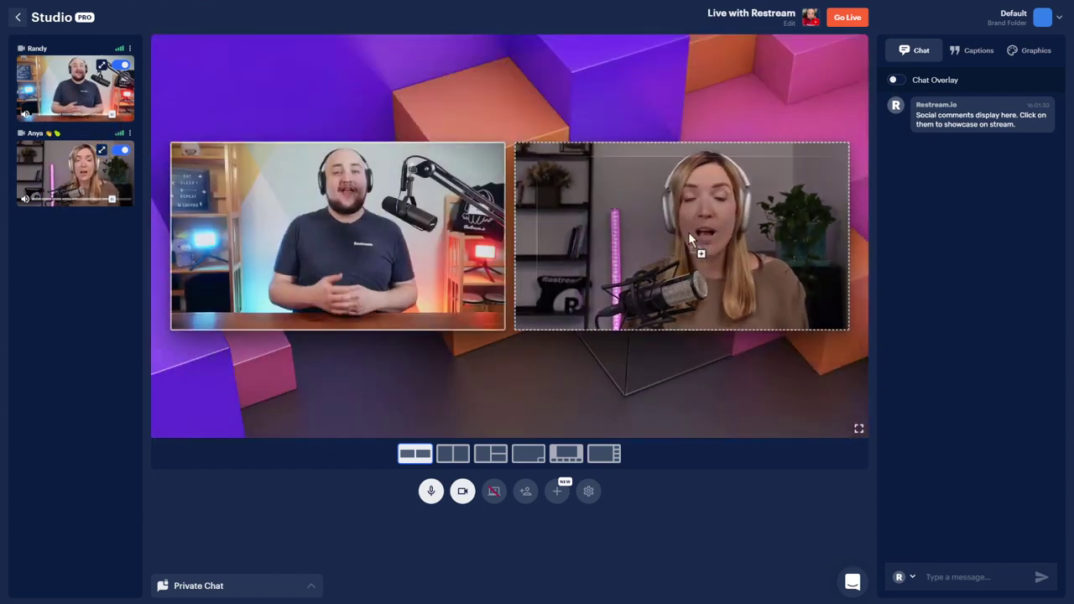
left_click_drag(688, 239, 335, 234)
Step: Try the large central frame and Picture-in-Picture layouts, return to two equal frames, and take the guest off the stream
left_click(567, 453)
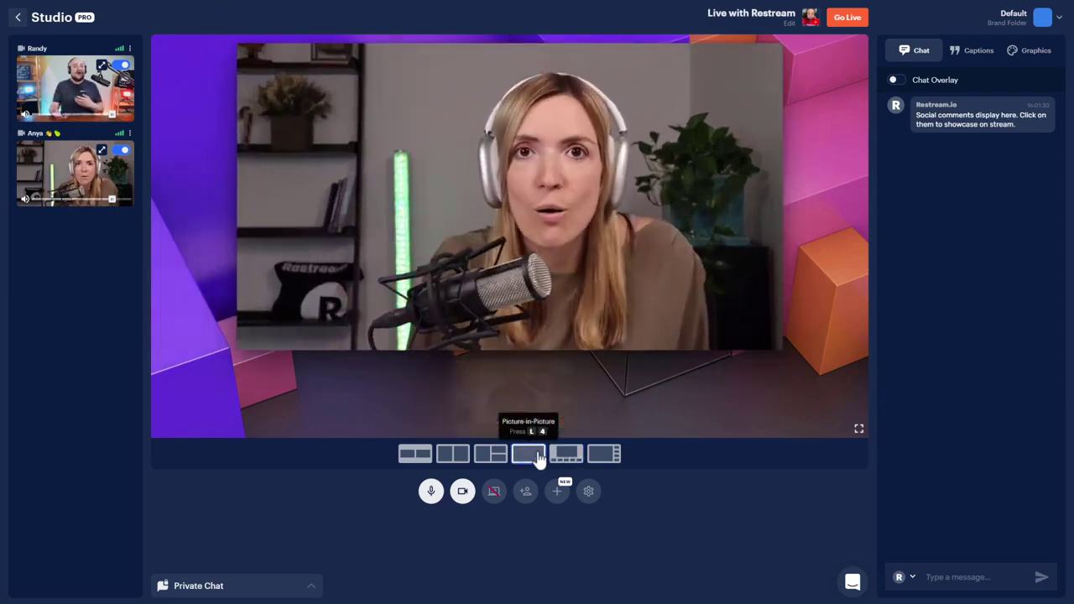
left_click(527, 455)
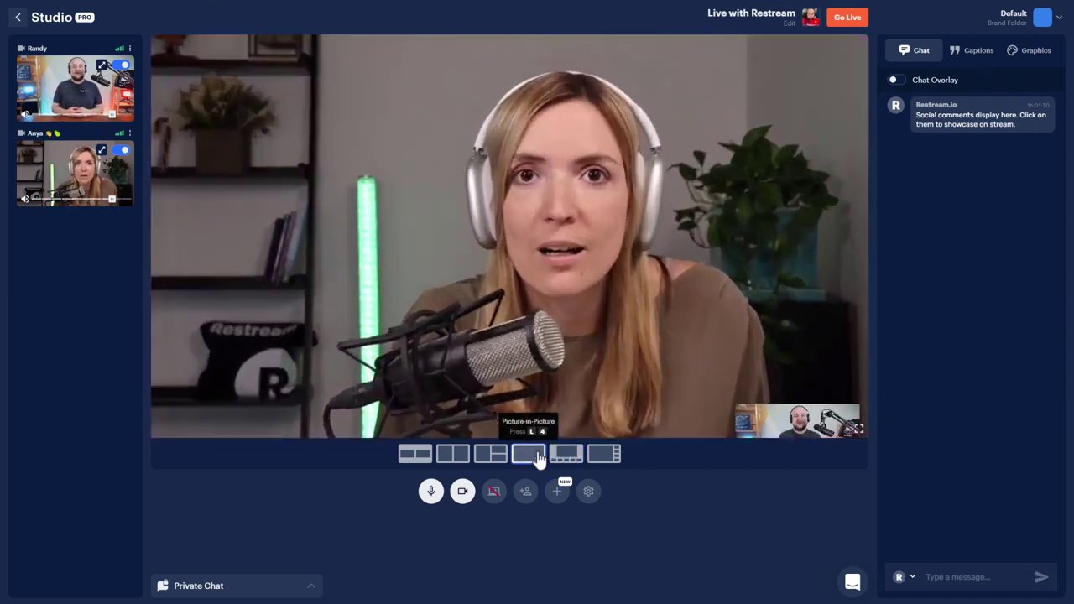
left_click(417, 453)
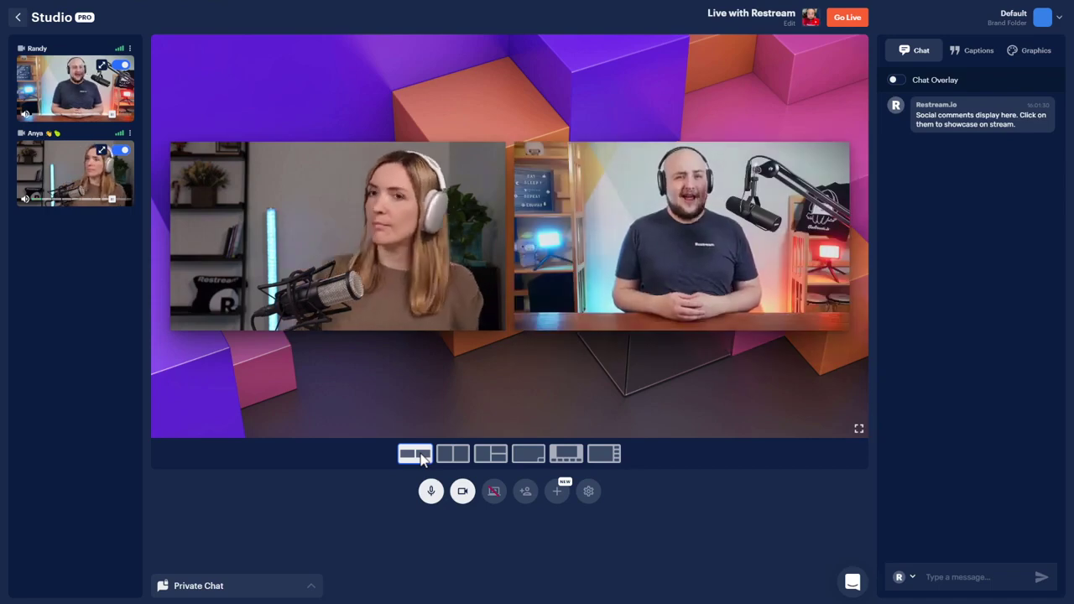
left_click(124, 151)
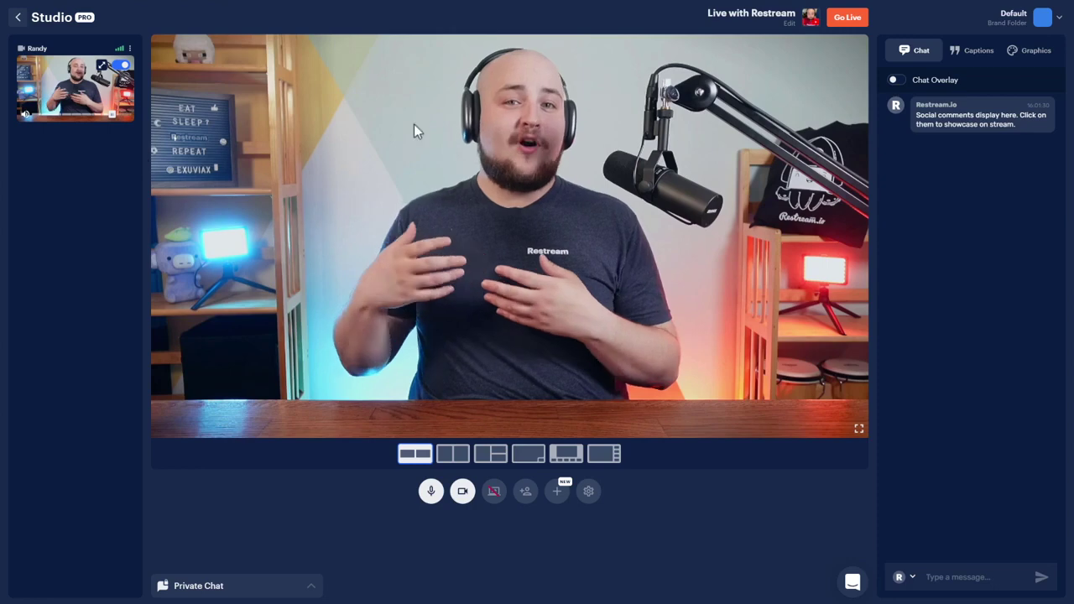
Step: Enable Chat Overlay and show the Restream.io chat message on the stream
left_click(897, 81)
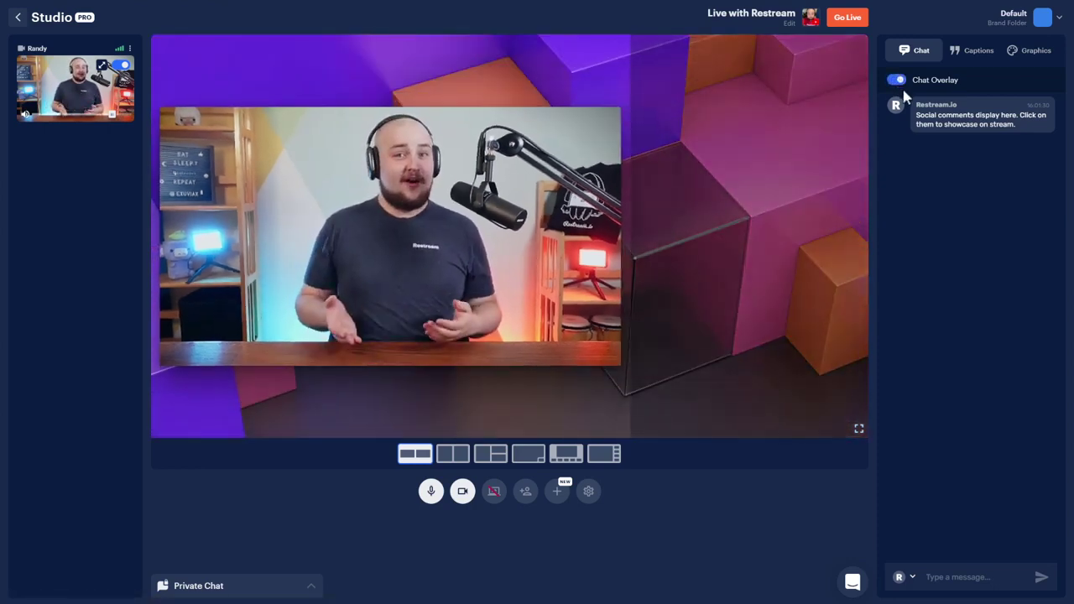
left_click(919, 134)
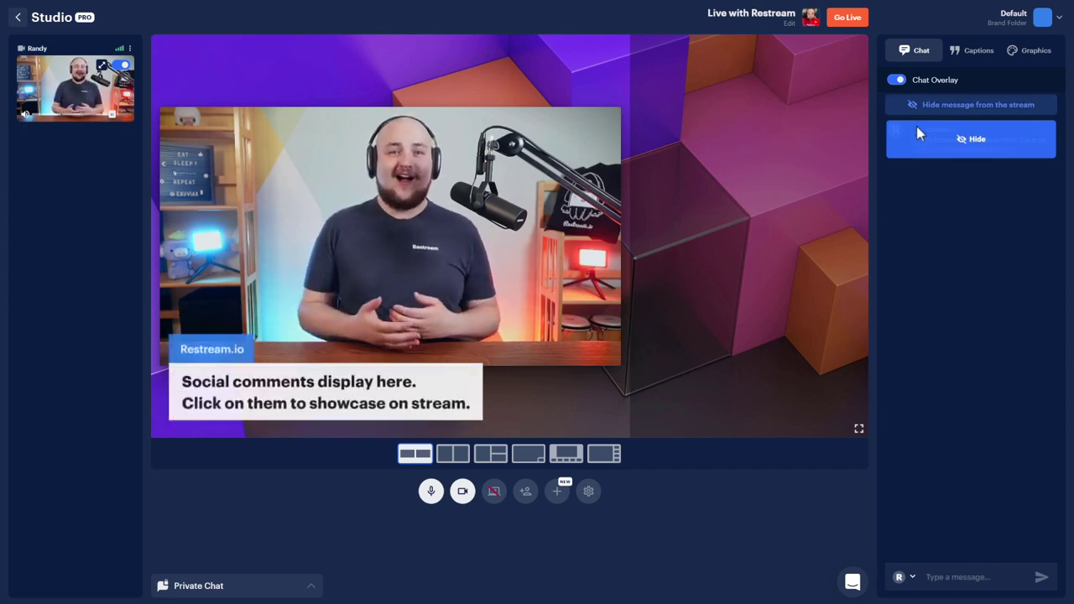
Step: Hide the chat message from the stream and turn off Chat Overlay
left_click(909, 114)
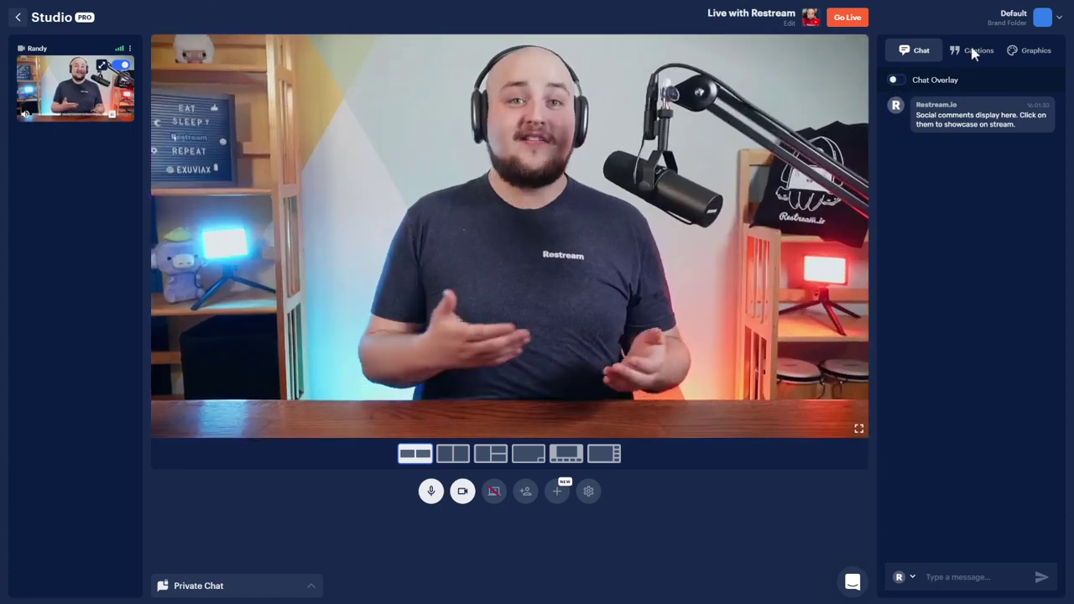
Step: Add the caption "Welcome to Creator Spotlight" with secondary text "Let us know in chat where you're joining us from" and show it on the stream
left_click(974, 51)
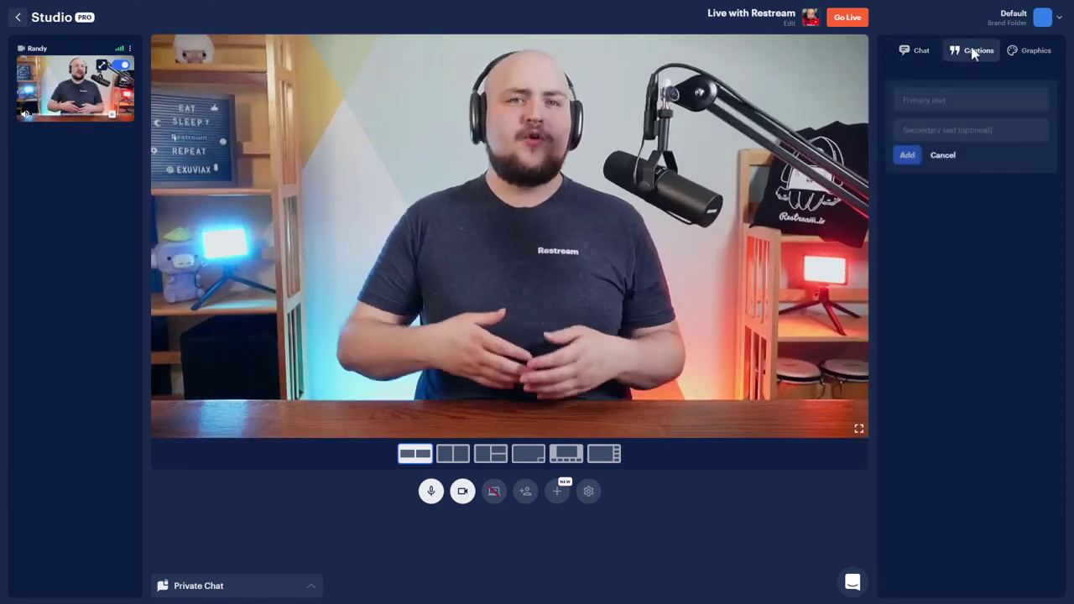
left_click(913, 102)
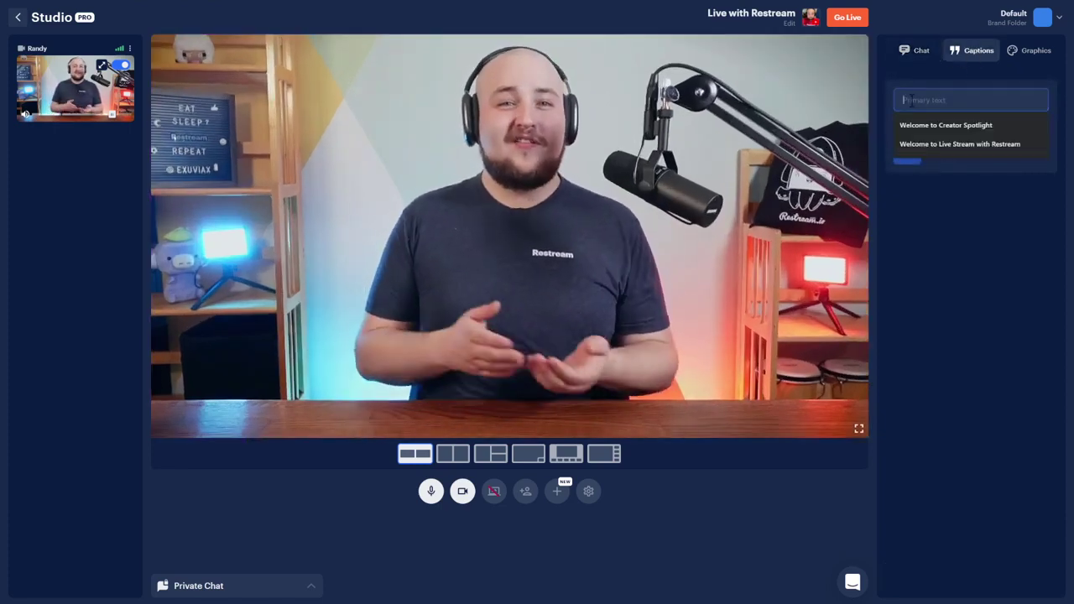
left_click(914, 125)
left_click(919, 130)
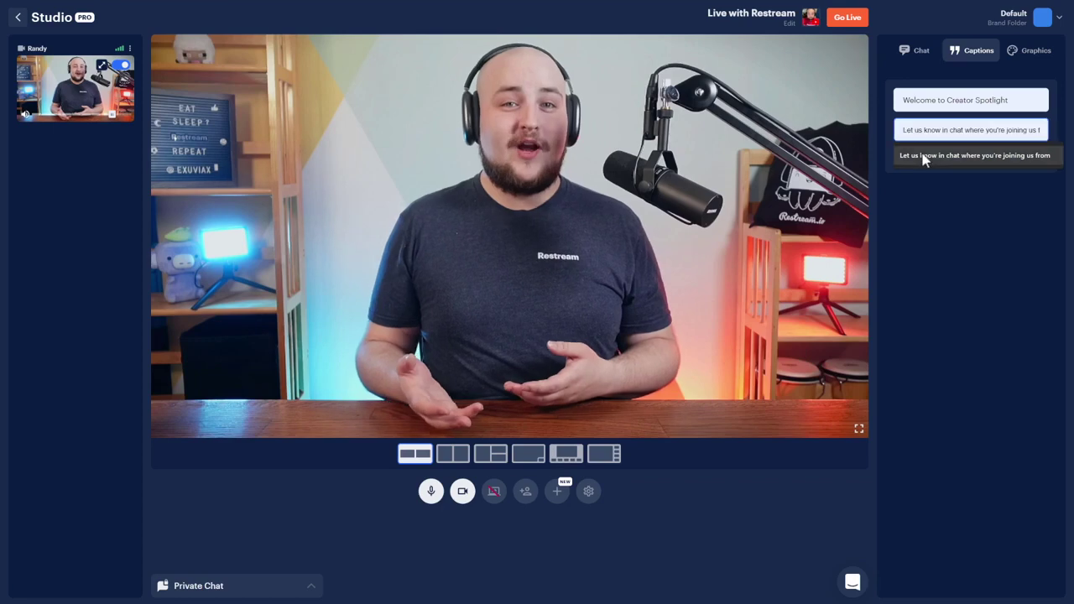
left_click(925, 157)
left_click(906, 158)
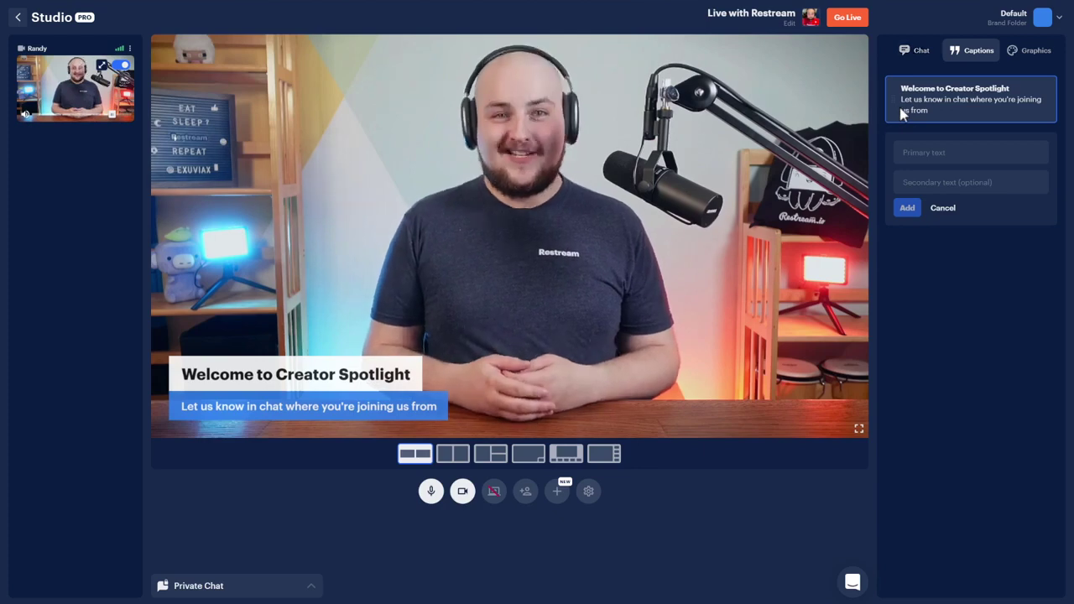
mouse_move(902, 114)
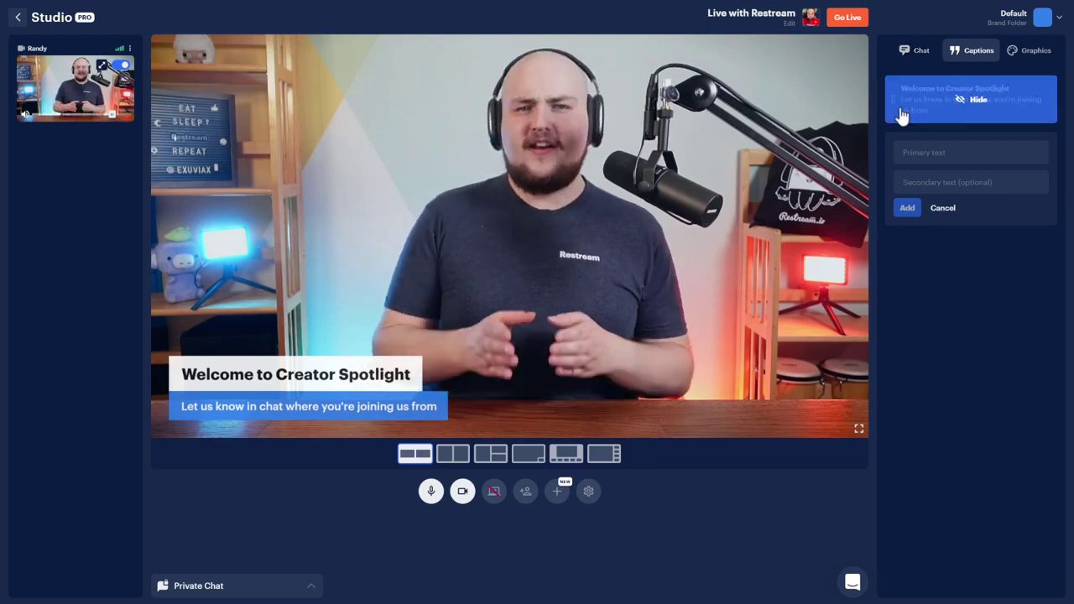
Step: Switch the stream to the Cinema layout and apply the animated blue light-streak background from the graphics
left_click(1030, 52)
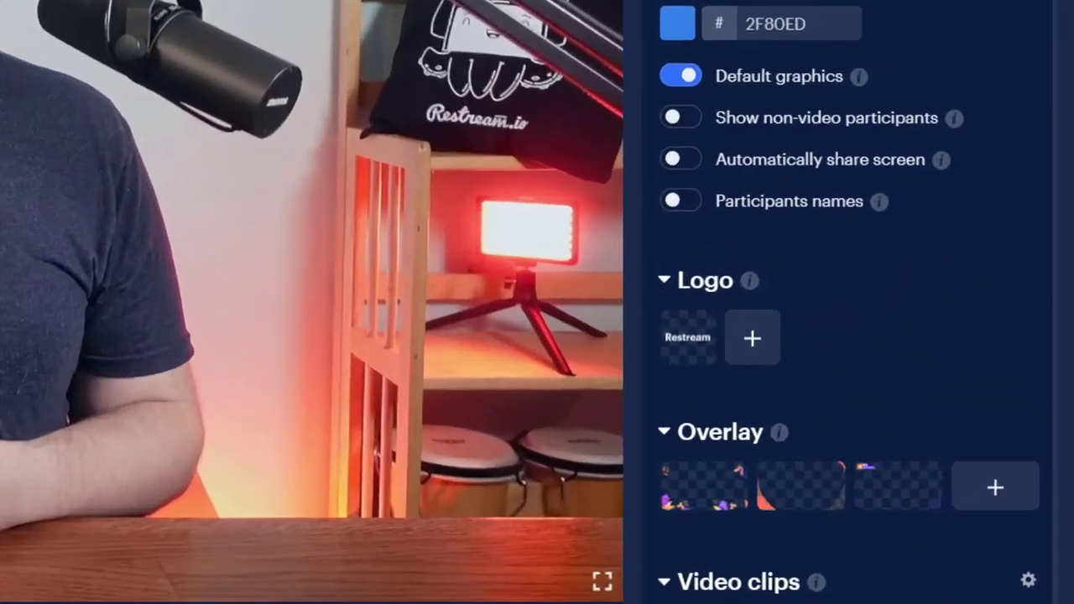
mouse_move(749, 280)
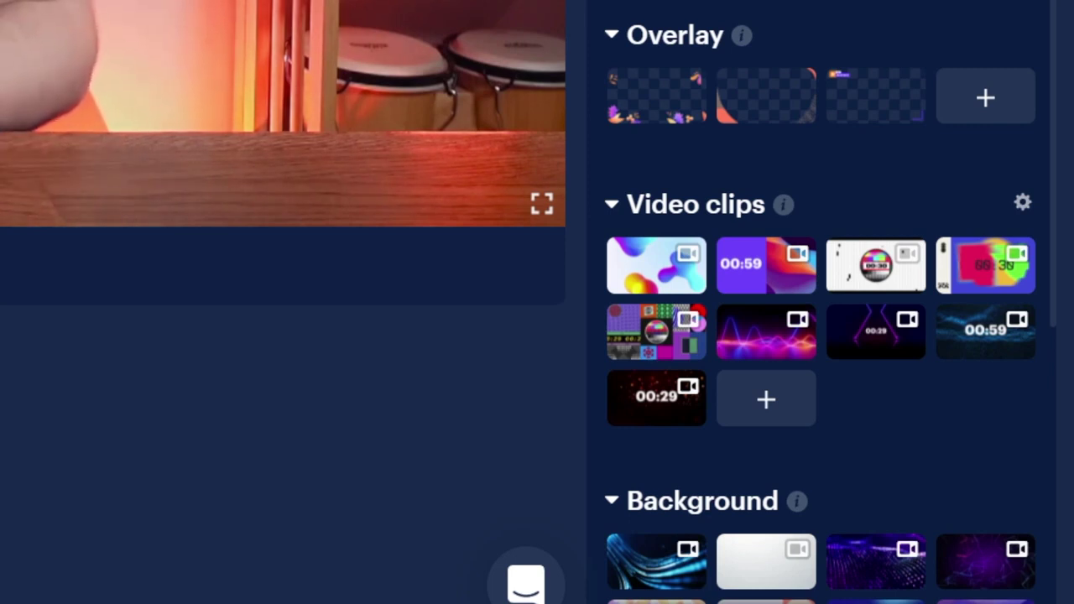
scroll(822, 336, "down", 5)
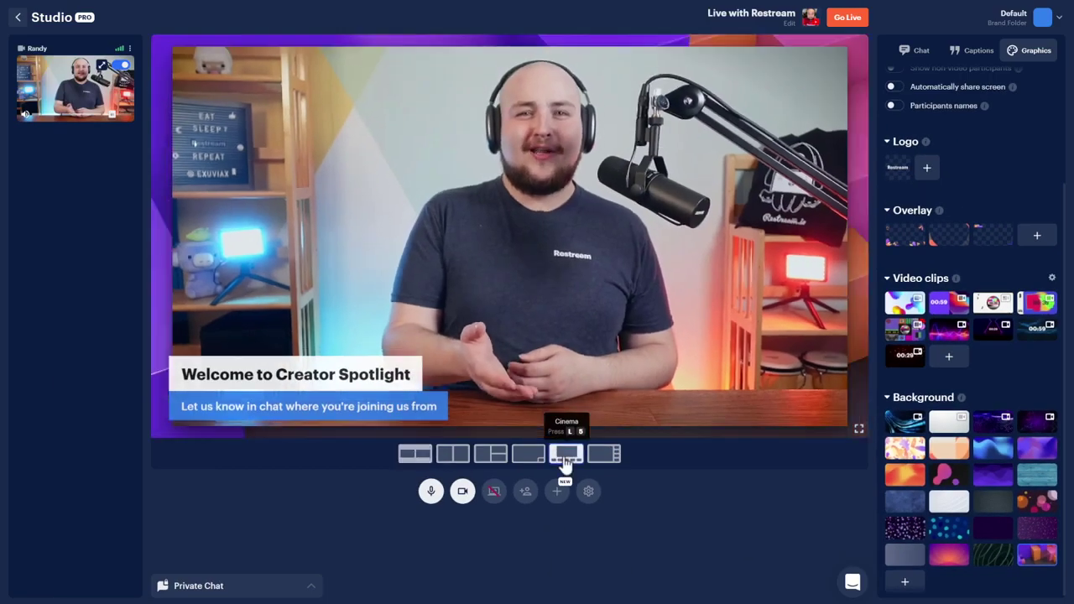
left_click(565, 457)
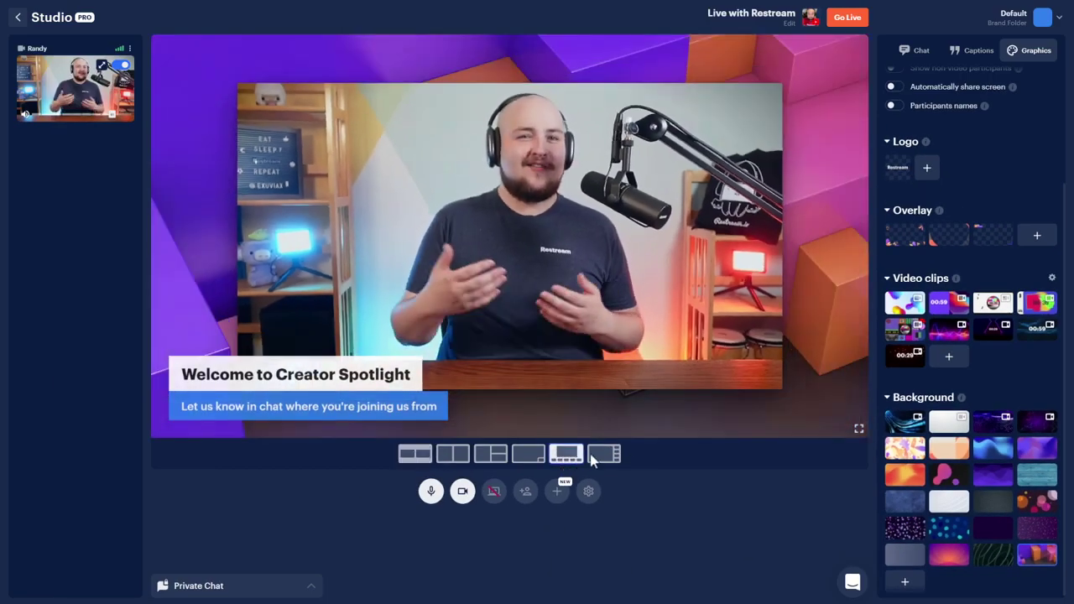
left_click(899, 428)
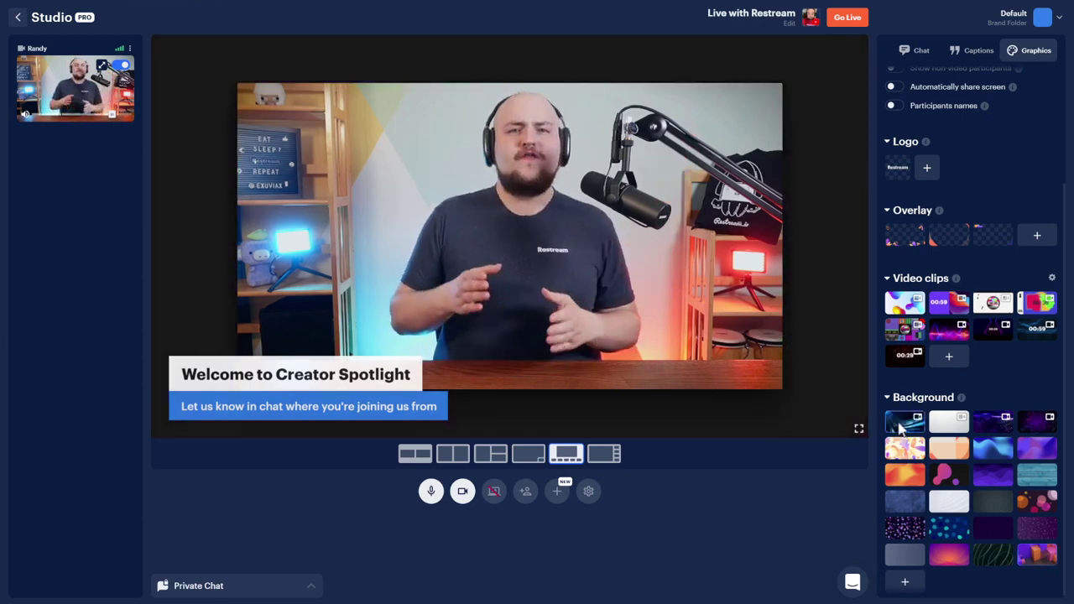
left_click(899, 428)
Step: Apply the News theme and set the brand's primary color to the red ED2F4D
scroll(900, 428, "up", 3)
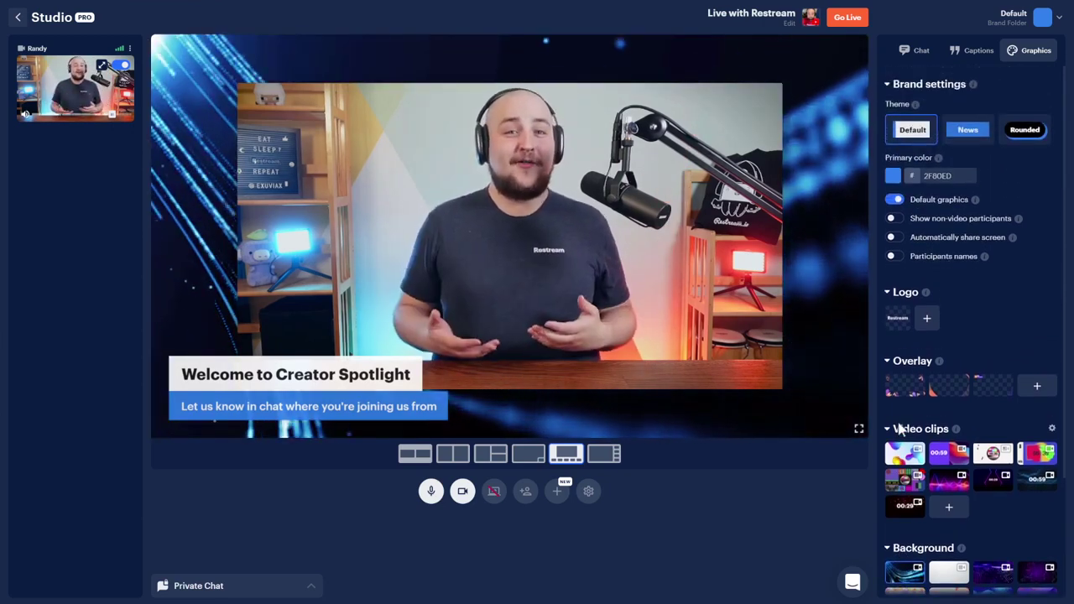
left_click(969, 130)
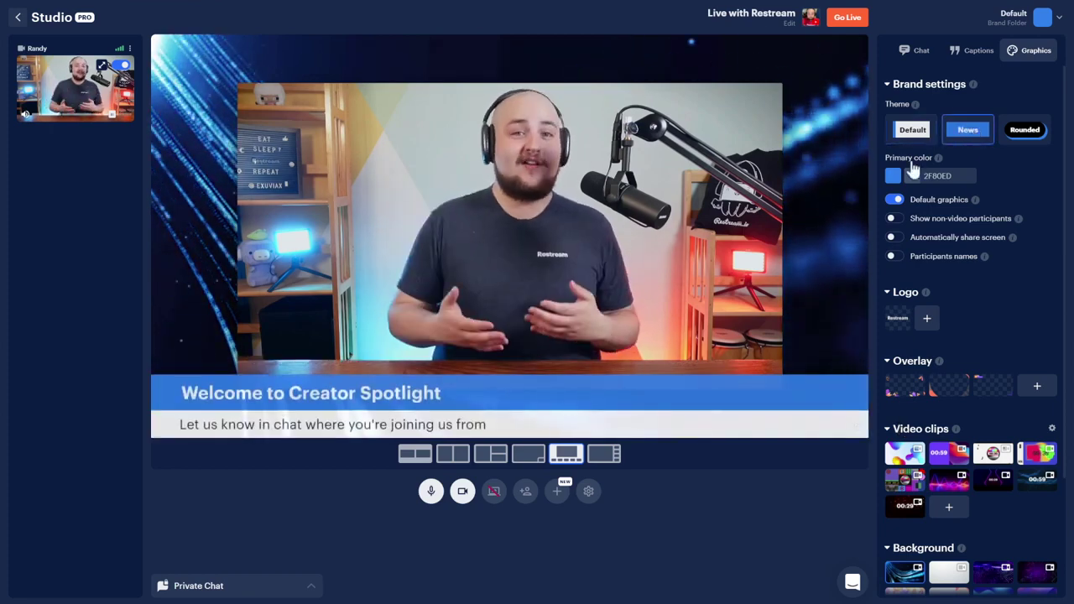
left_click(892, 179)
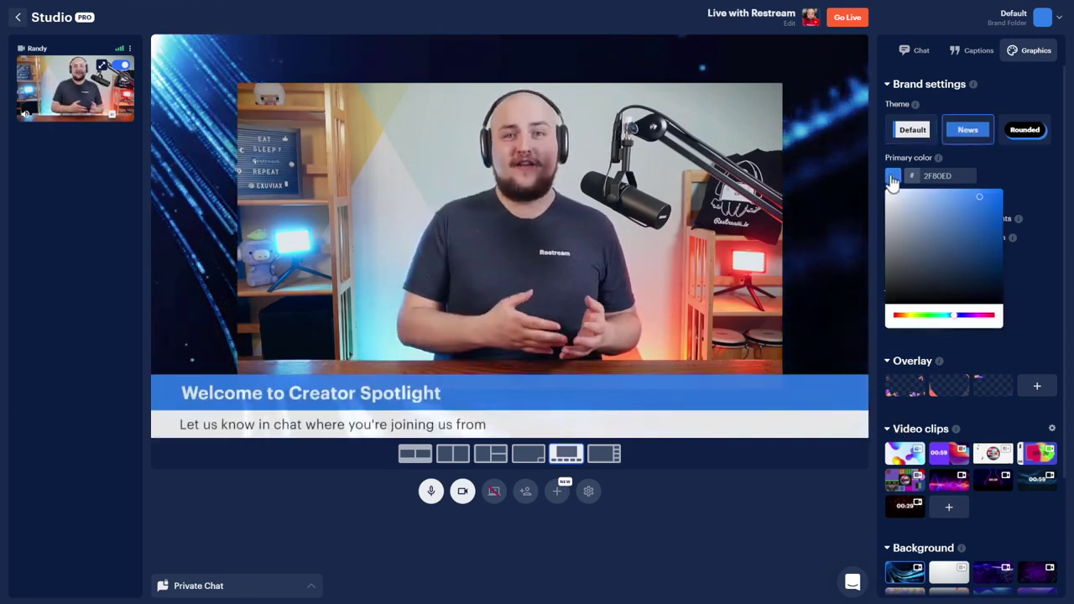
left_click(992, 317)
left_click(1037, 352)
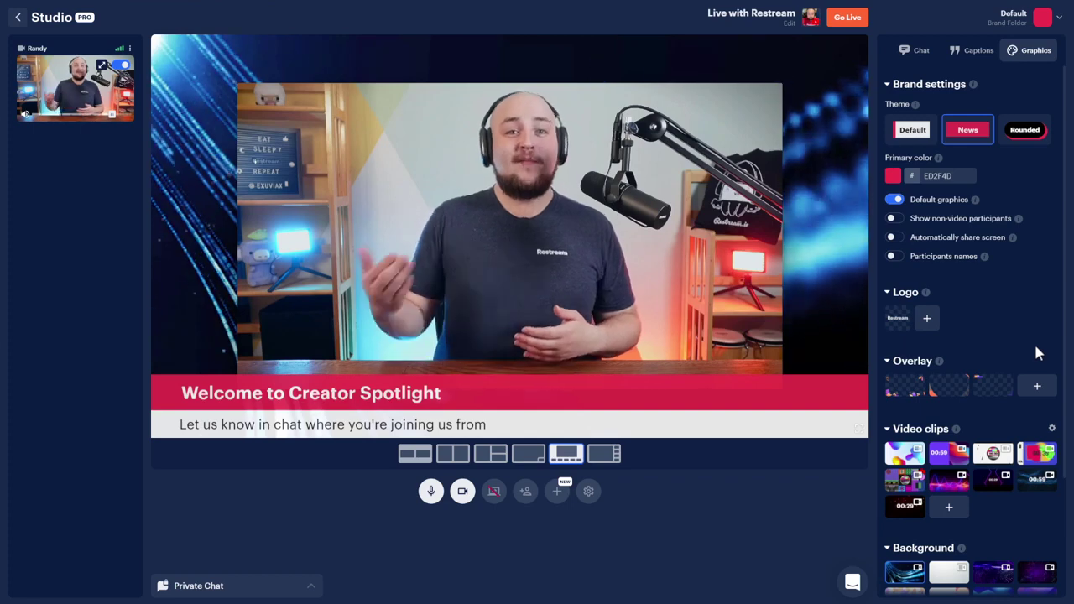
Step: Collapse the brand settings and switch the brand folder to Live Stream With Restream
left_click(885, 88)
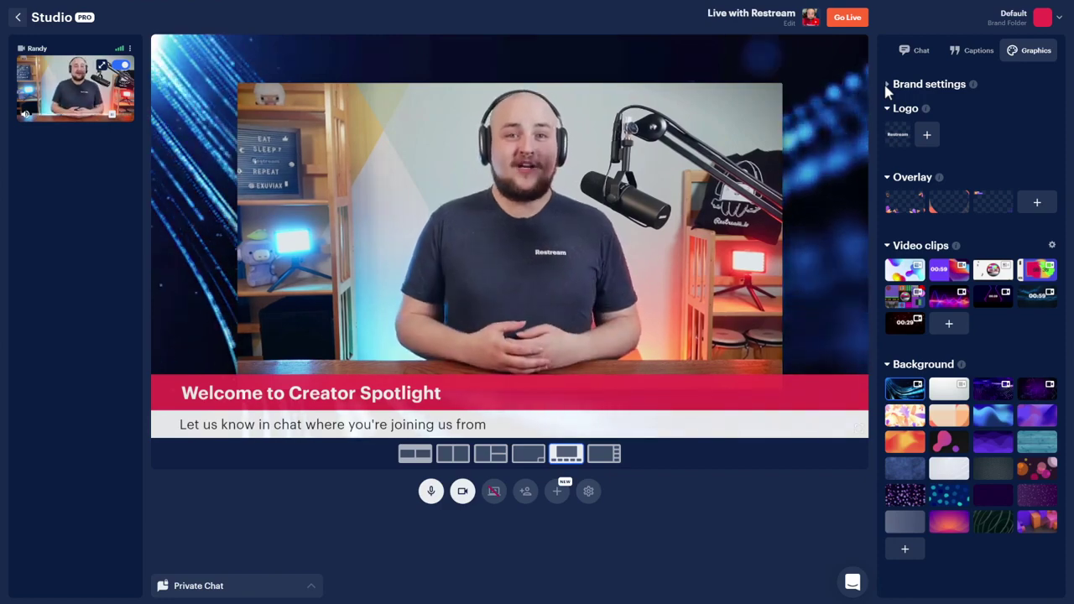
left_click(1061, 24)
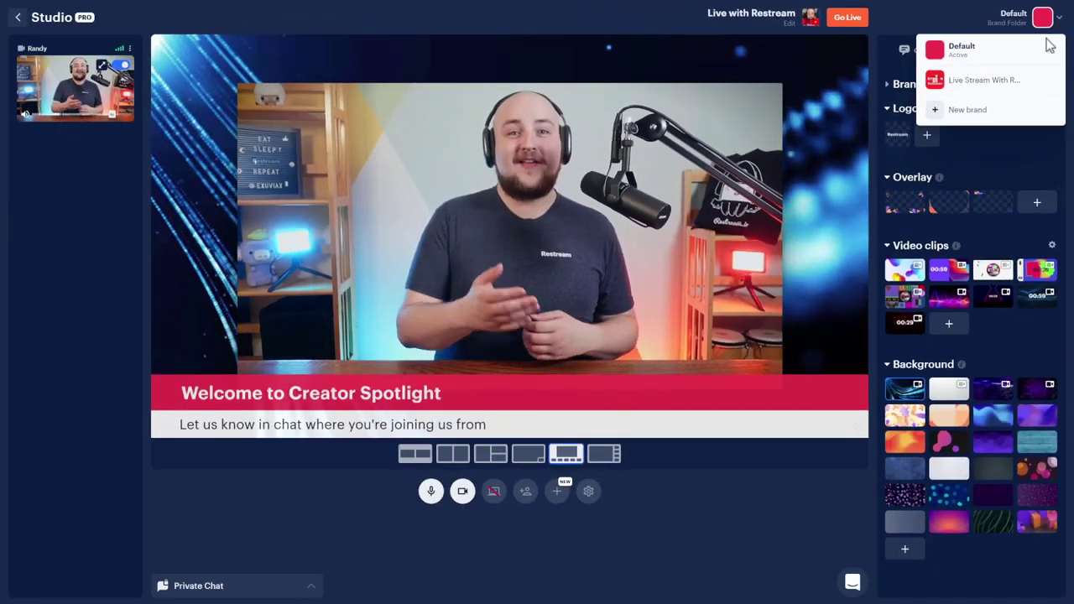
left_click(1015, 87)
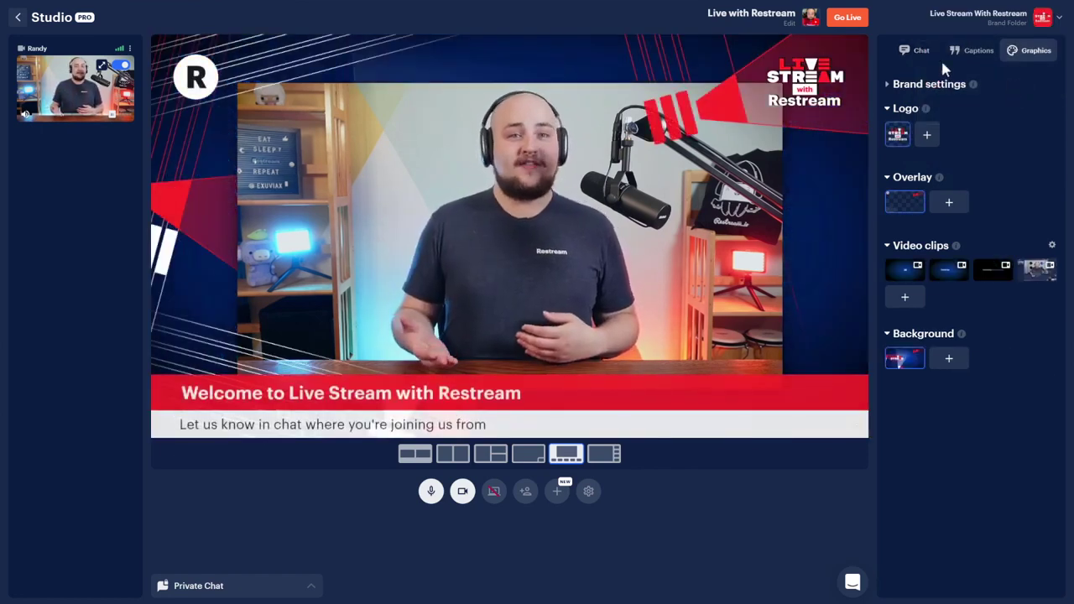
Step: Review the stream's title, description and content type, and continue past the stream details without changes
left_click(788, 23)
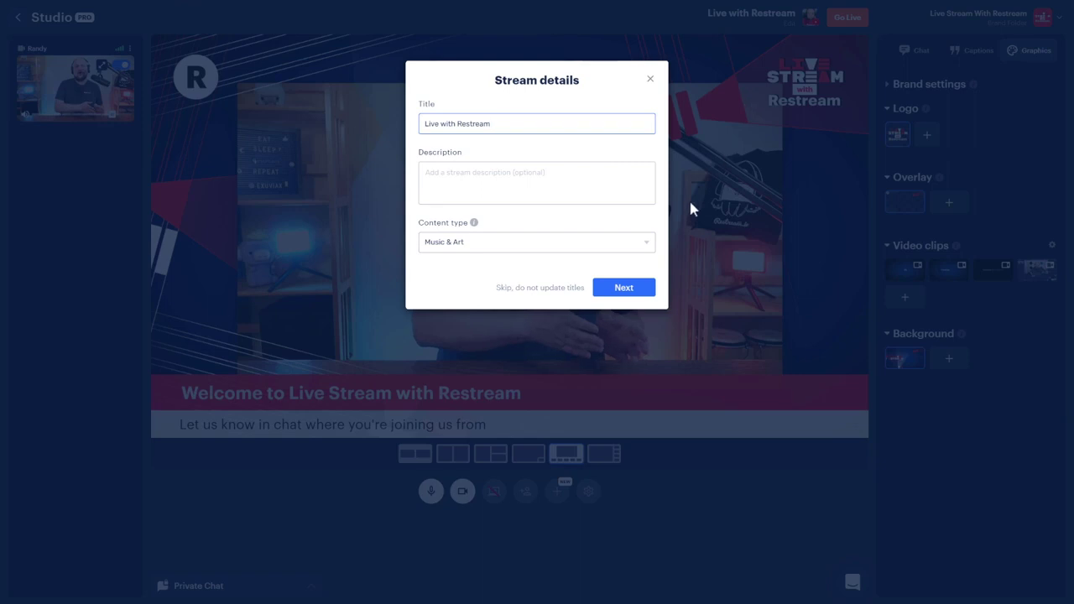
left_click(644, 292)
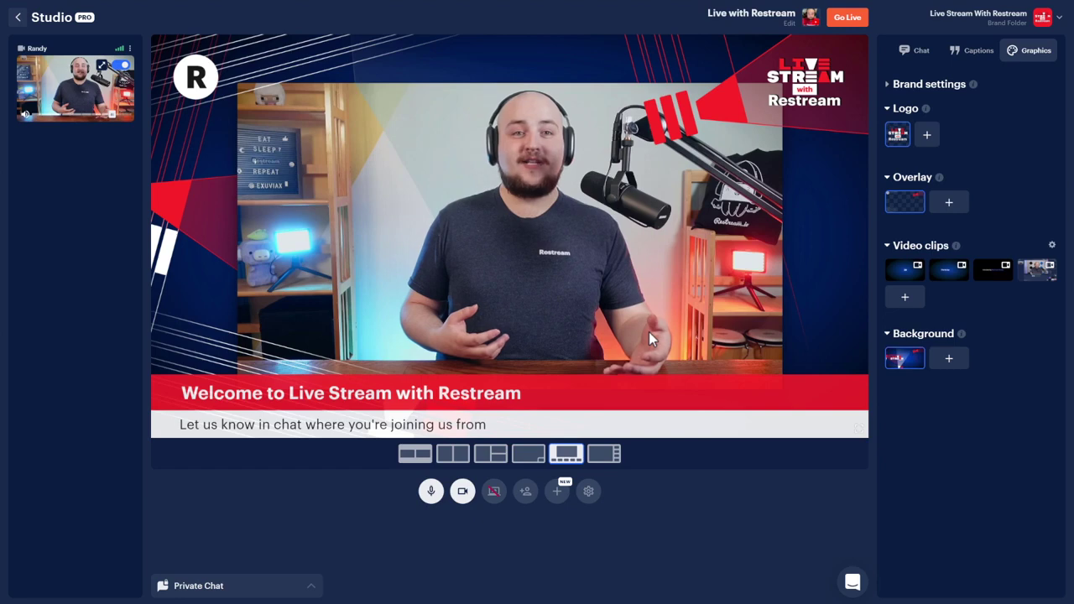
Step: Play the blue countdown video clip on the stream and go live
left_click(894, 270)
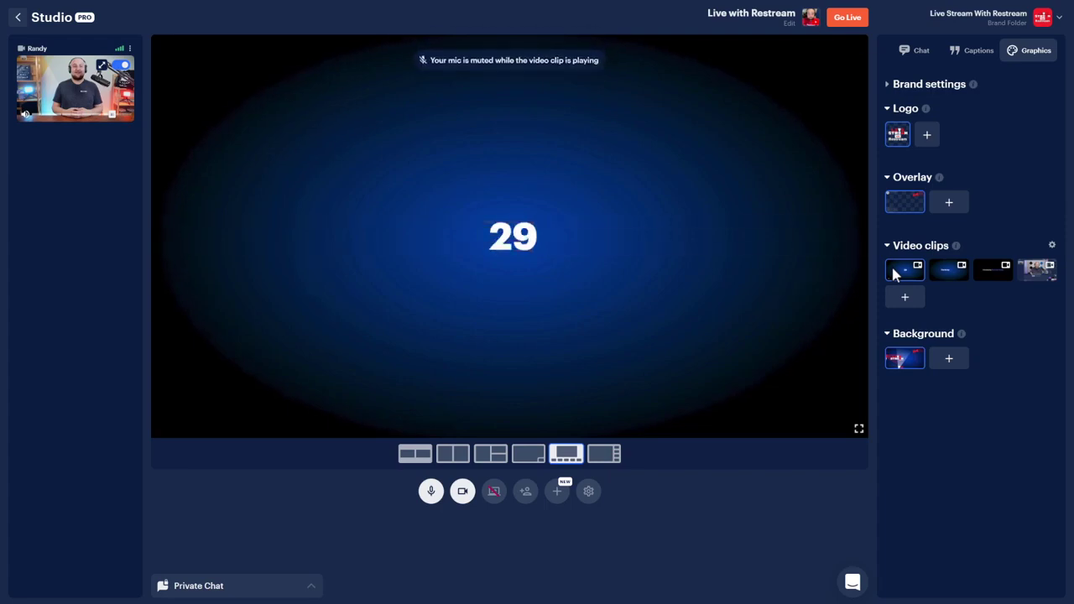
left_click(847, 18)
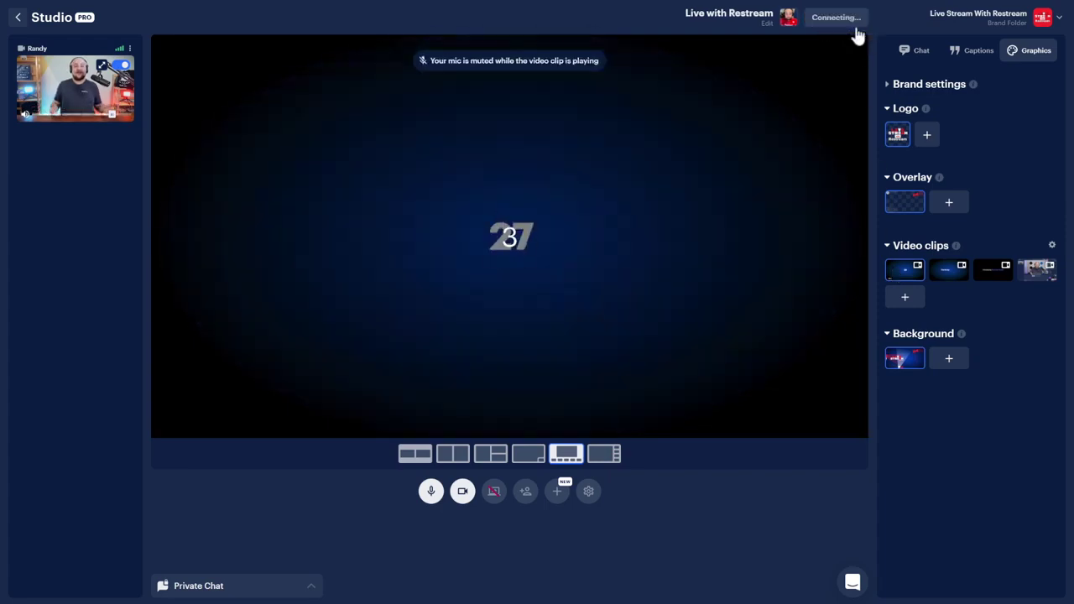